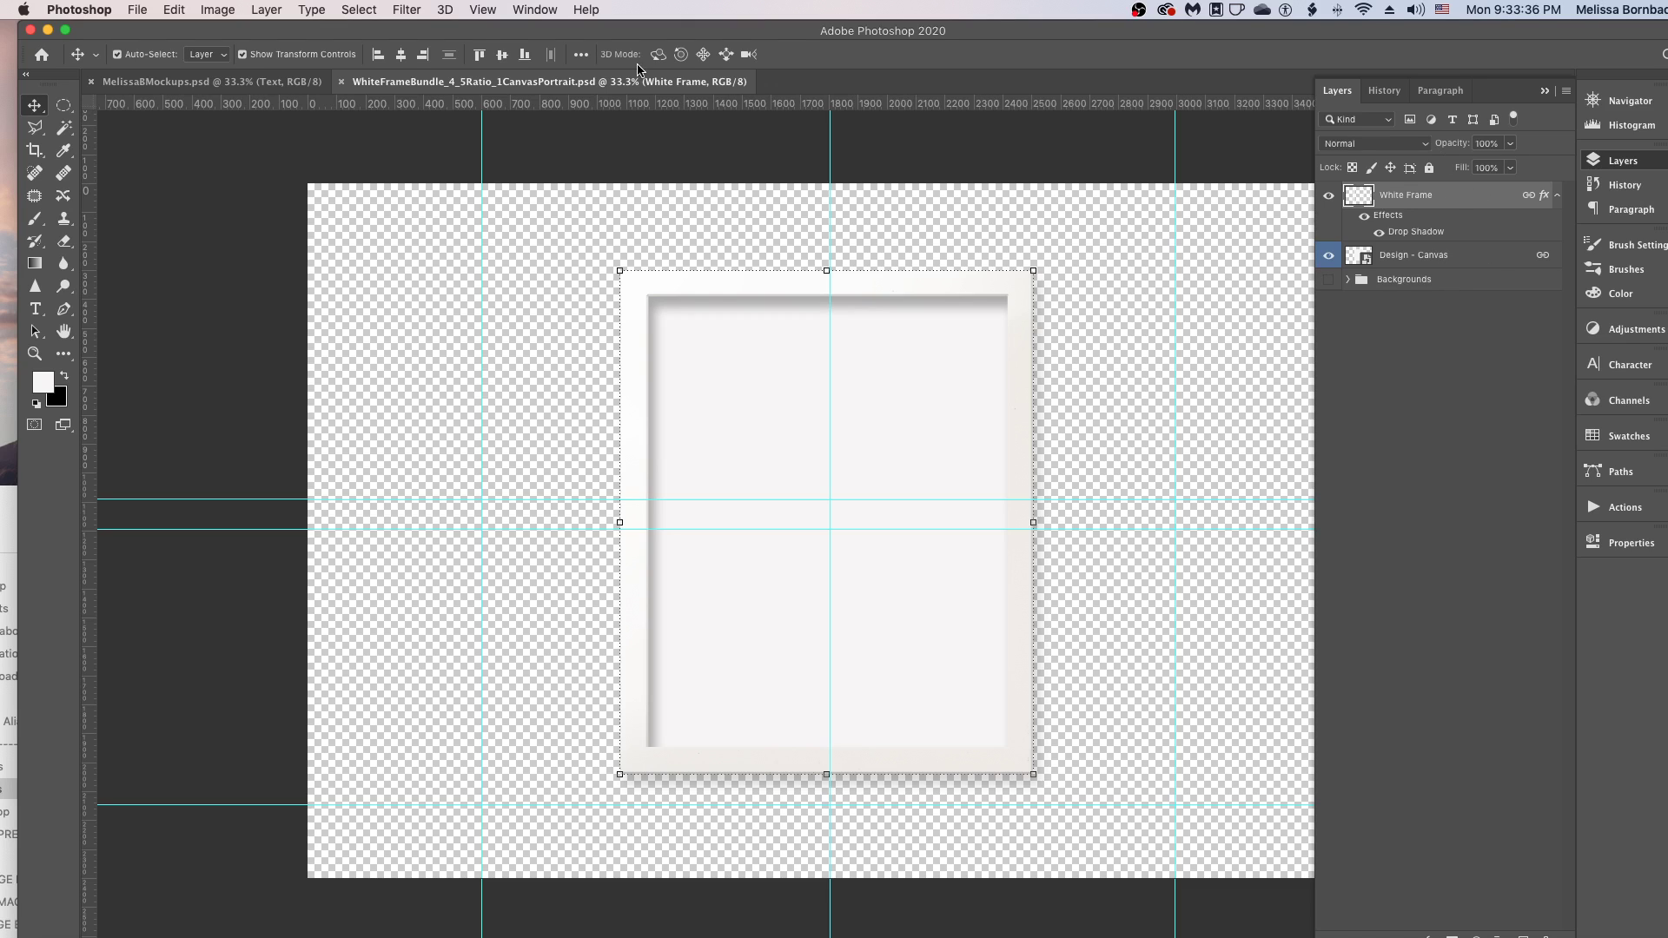
- Open the Design - Canvas smart object for editing
{"action": "left_click", "coordinate": [535, 9]}
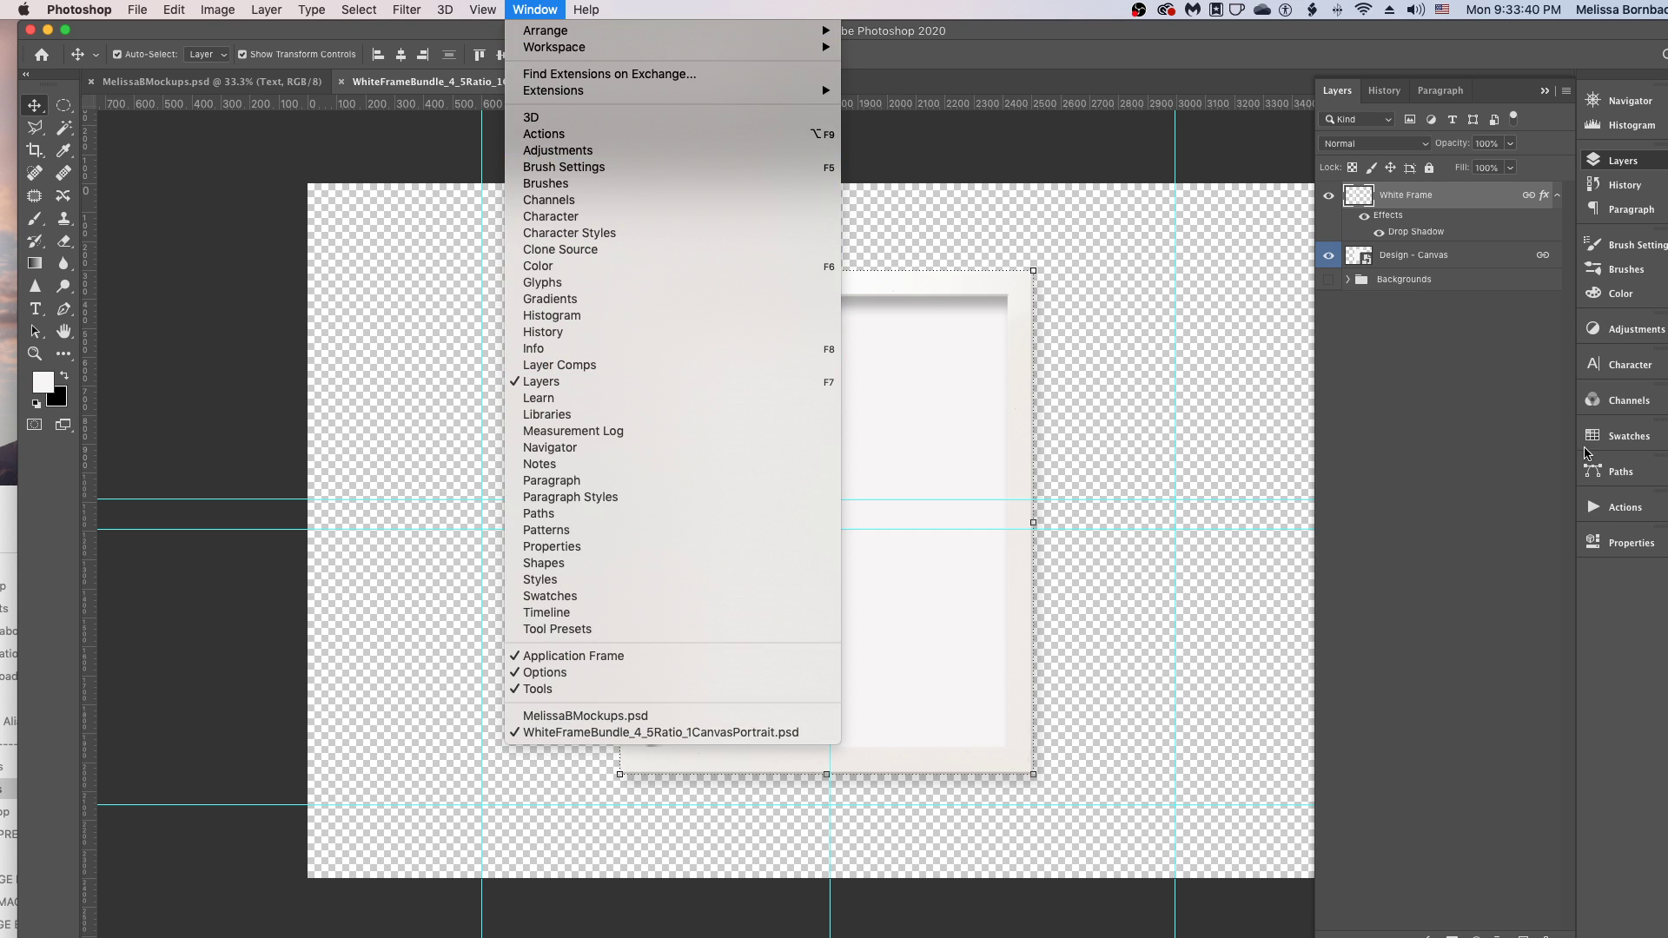
{"action": "left_click", "coordinate": [1268, 397]}
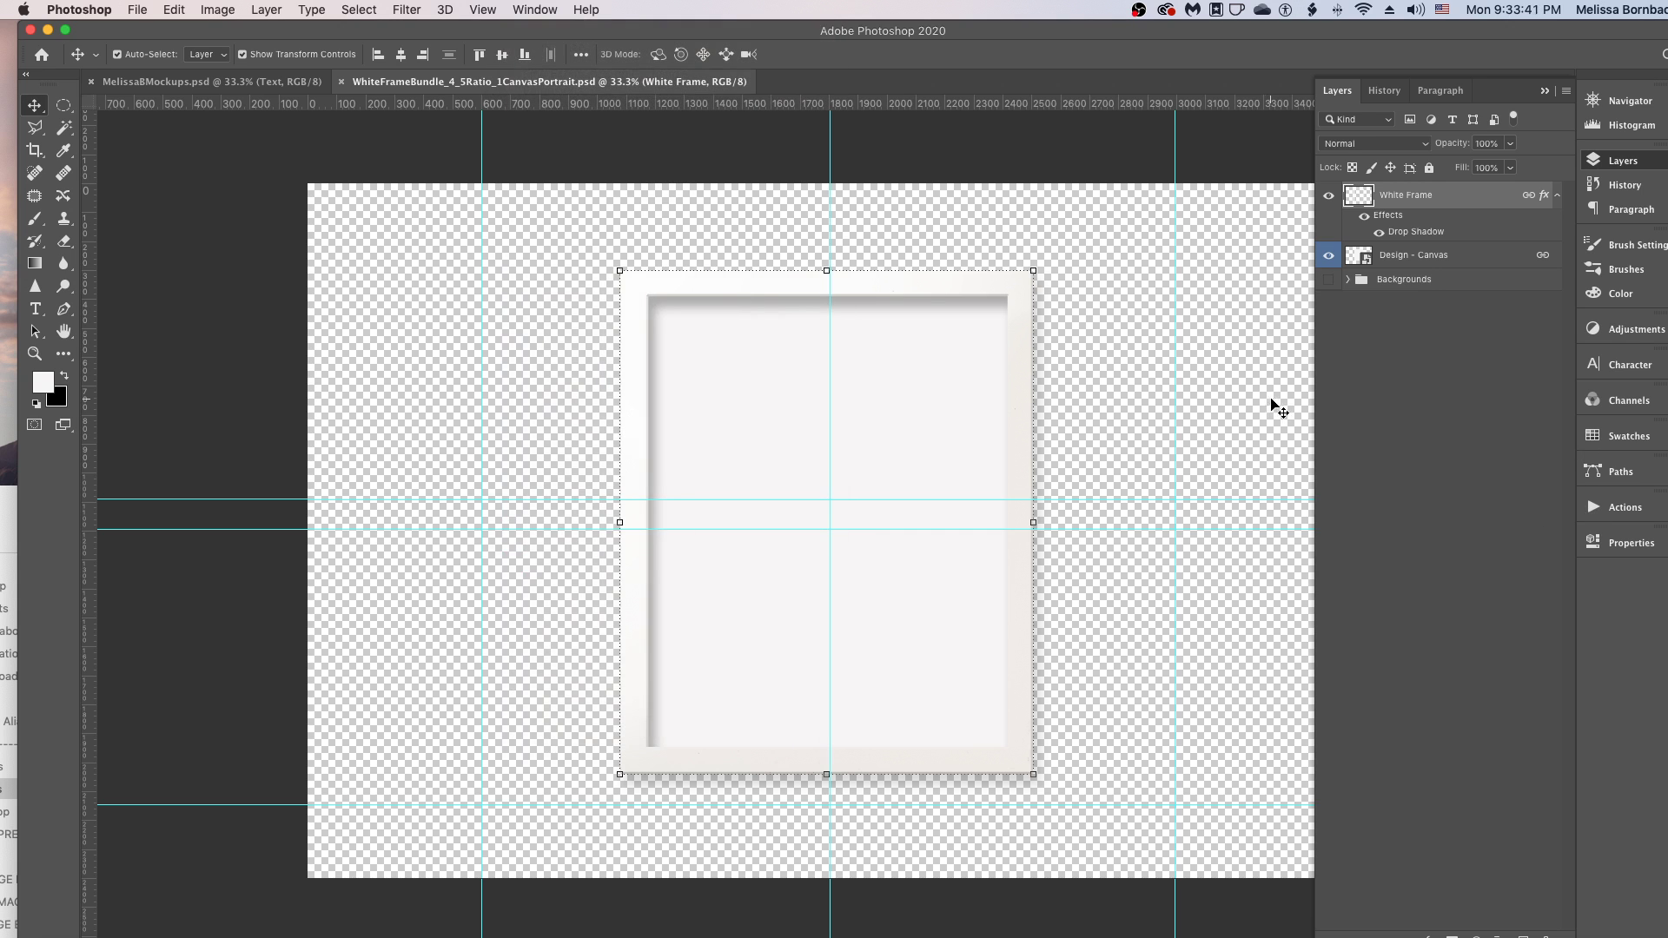
{"action": "double_click", "coordinate": [1366, 263]}
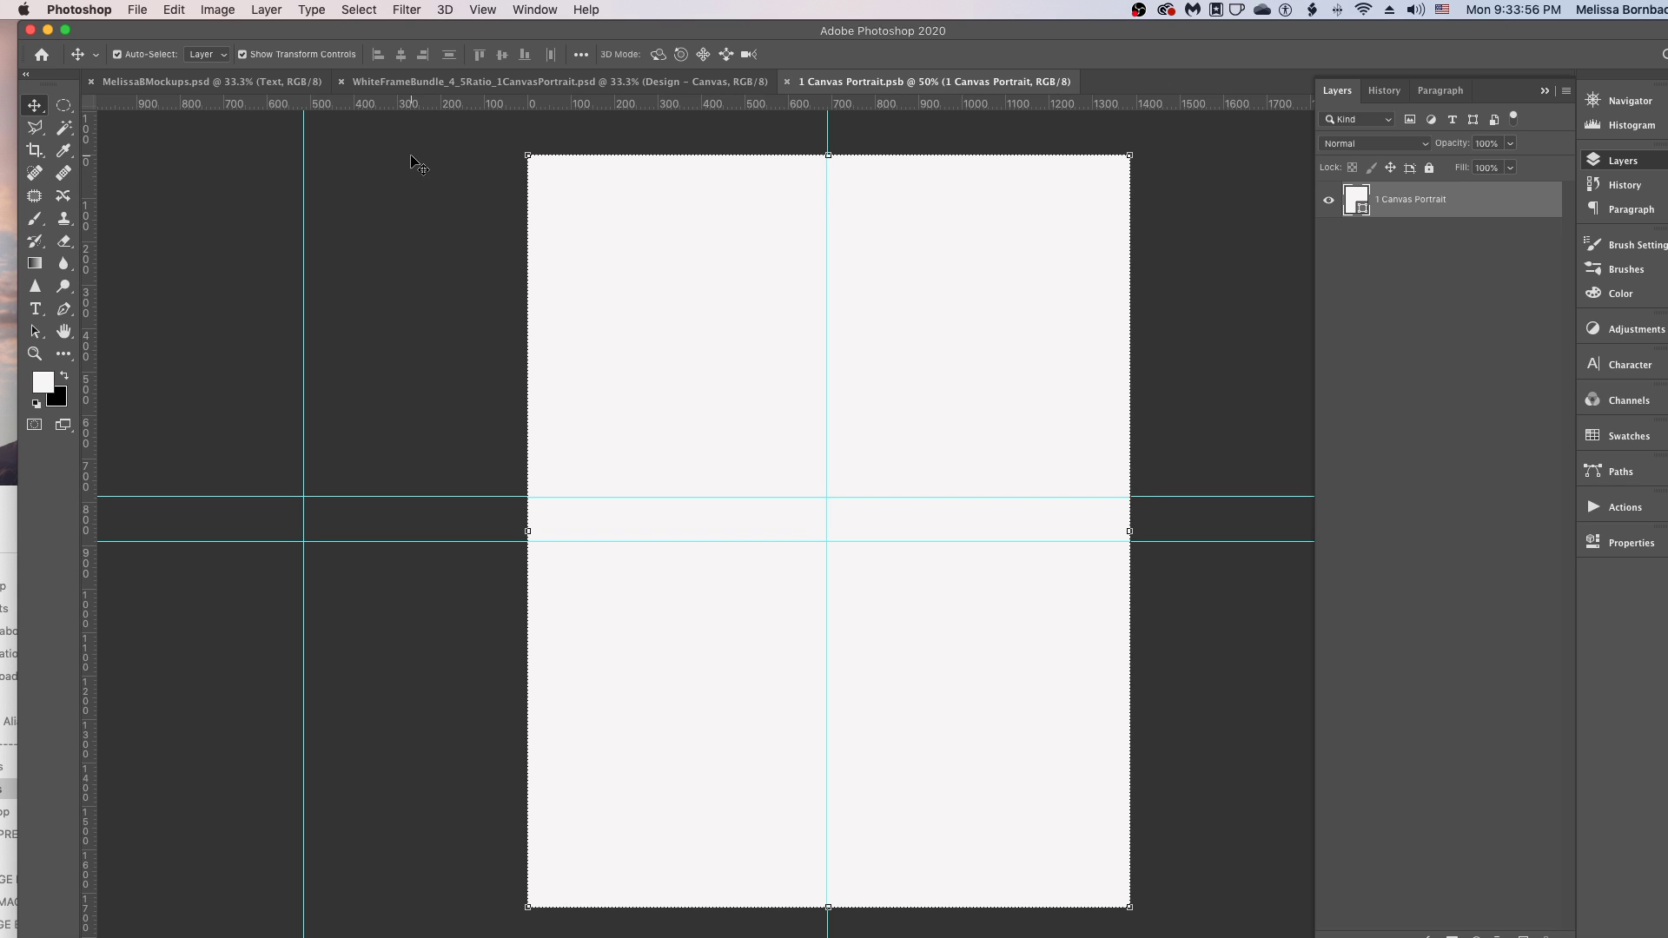
- Open the background-2416312.jpg watercolour splatter image
{"action": "left_click", "coordinate": [140, 9]}
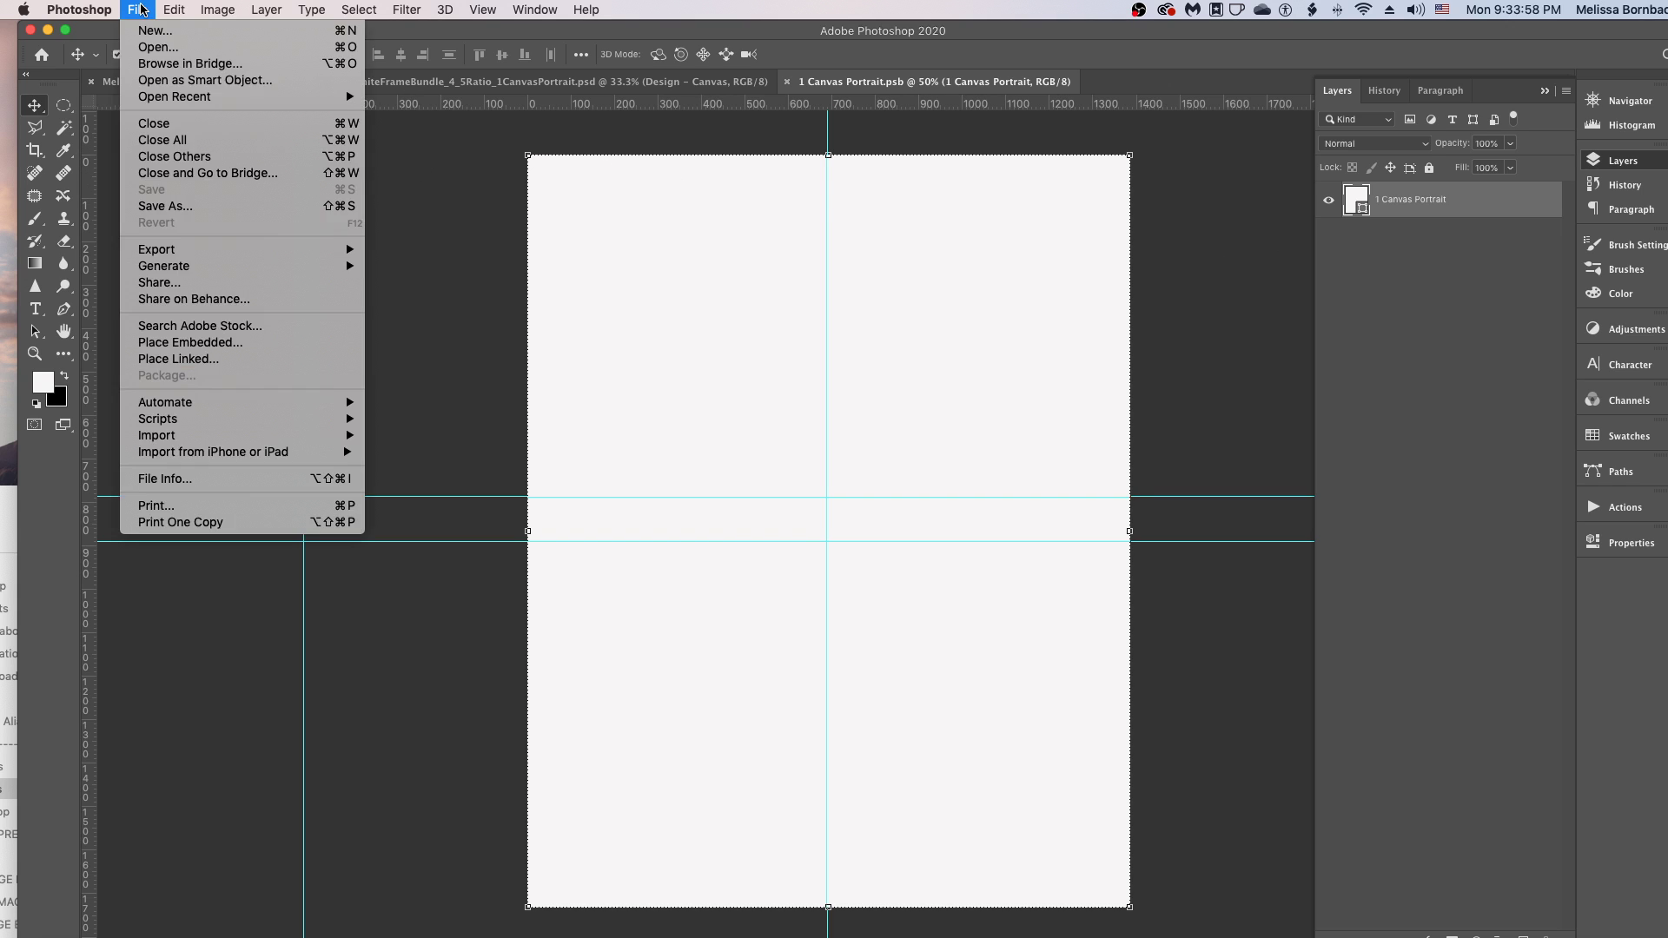
{"action": "left_click", "coordinate": [158, 48]}
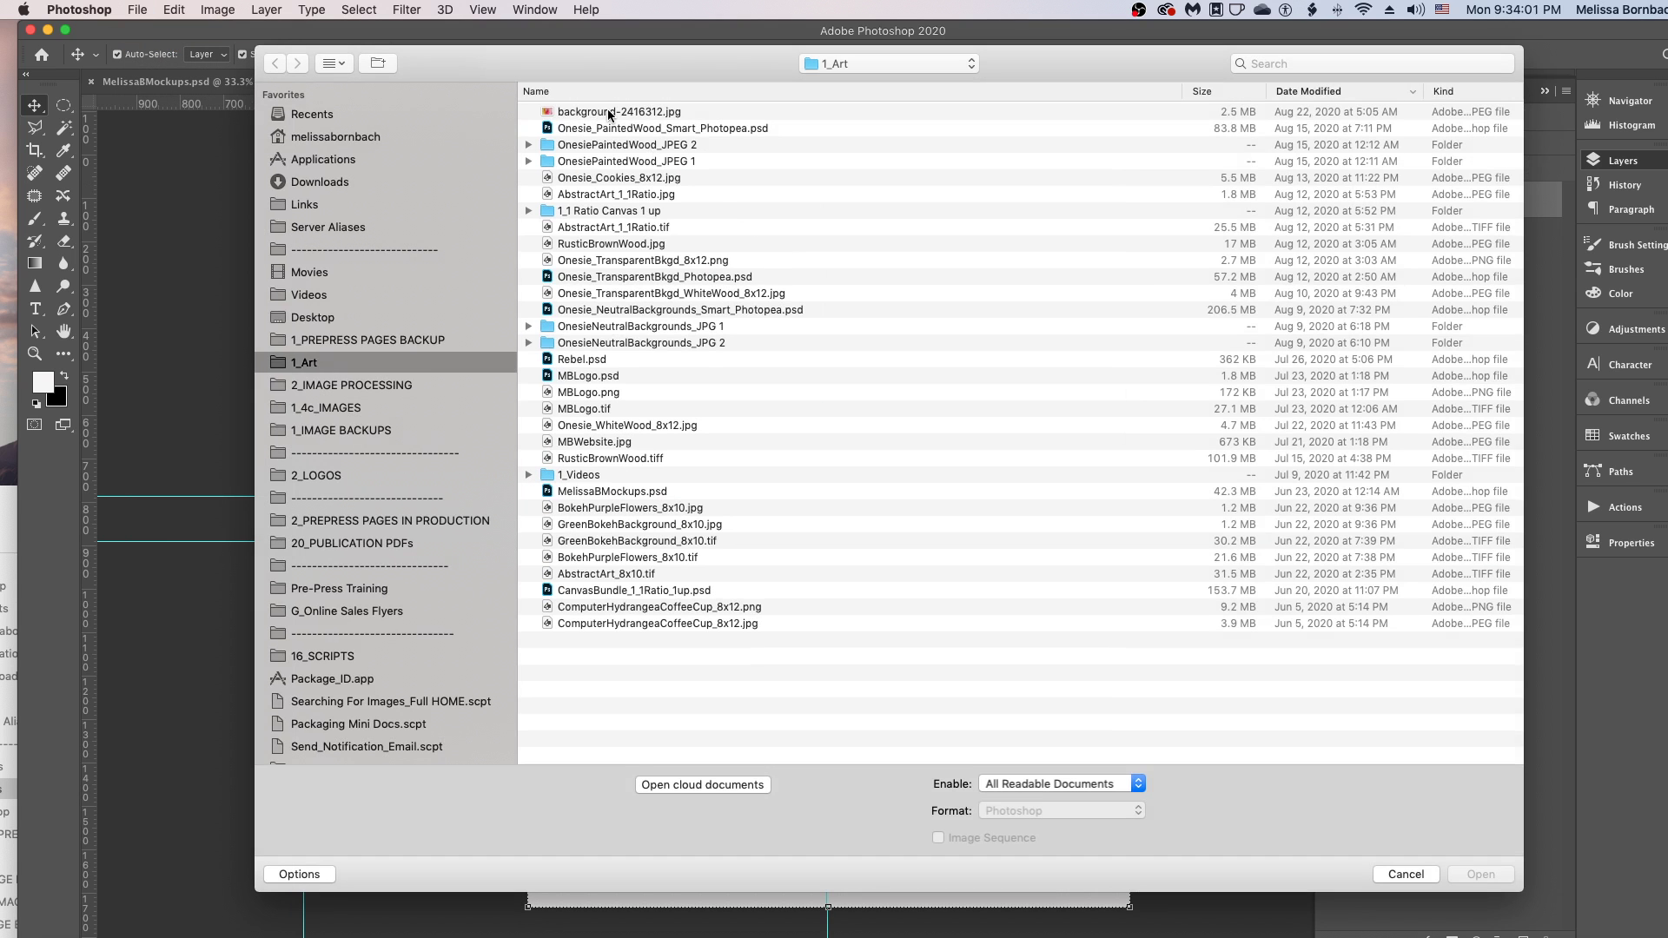
{"action": "left_click", "coordinate": [610, 112]}
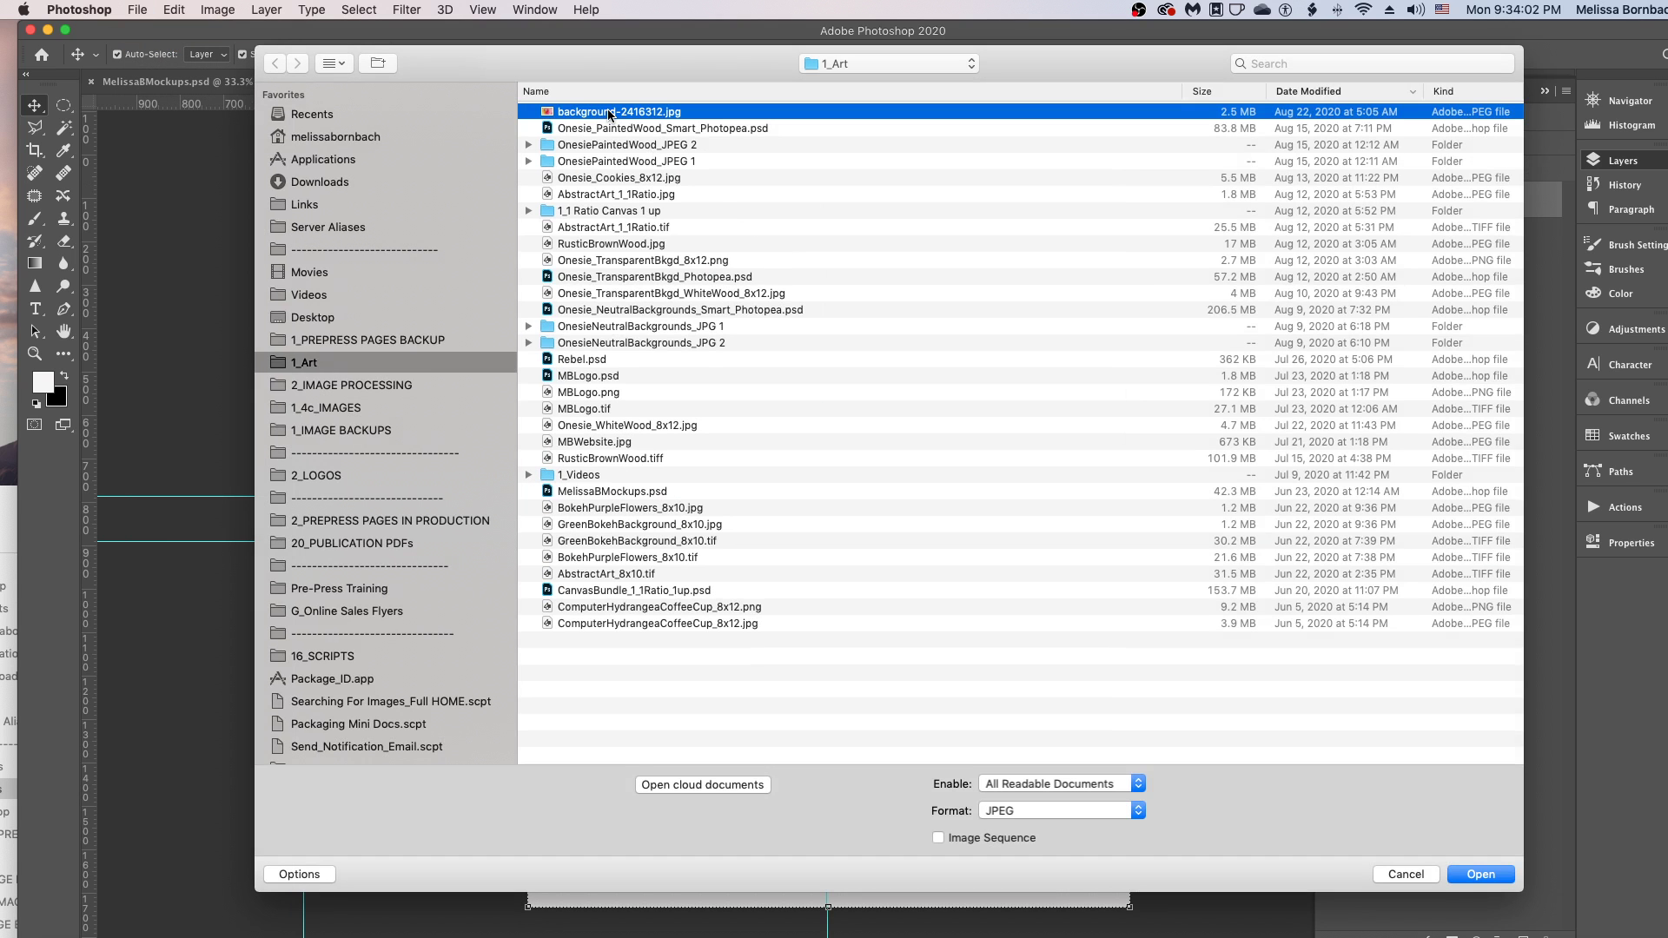
{"action": "key", "text": "Return"}
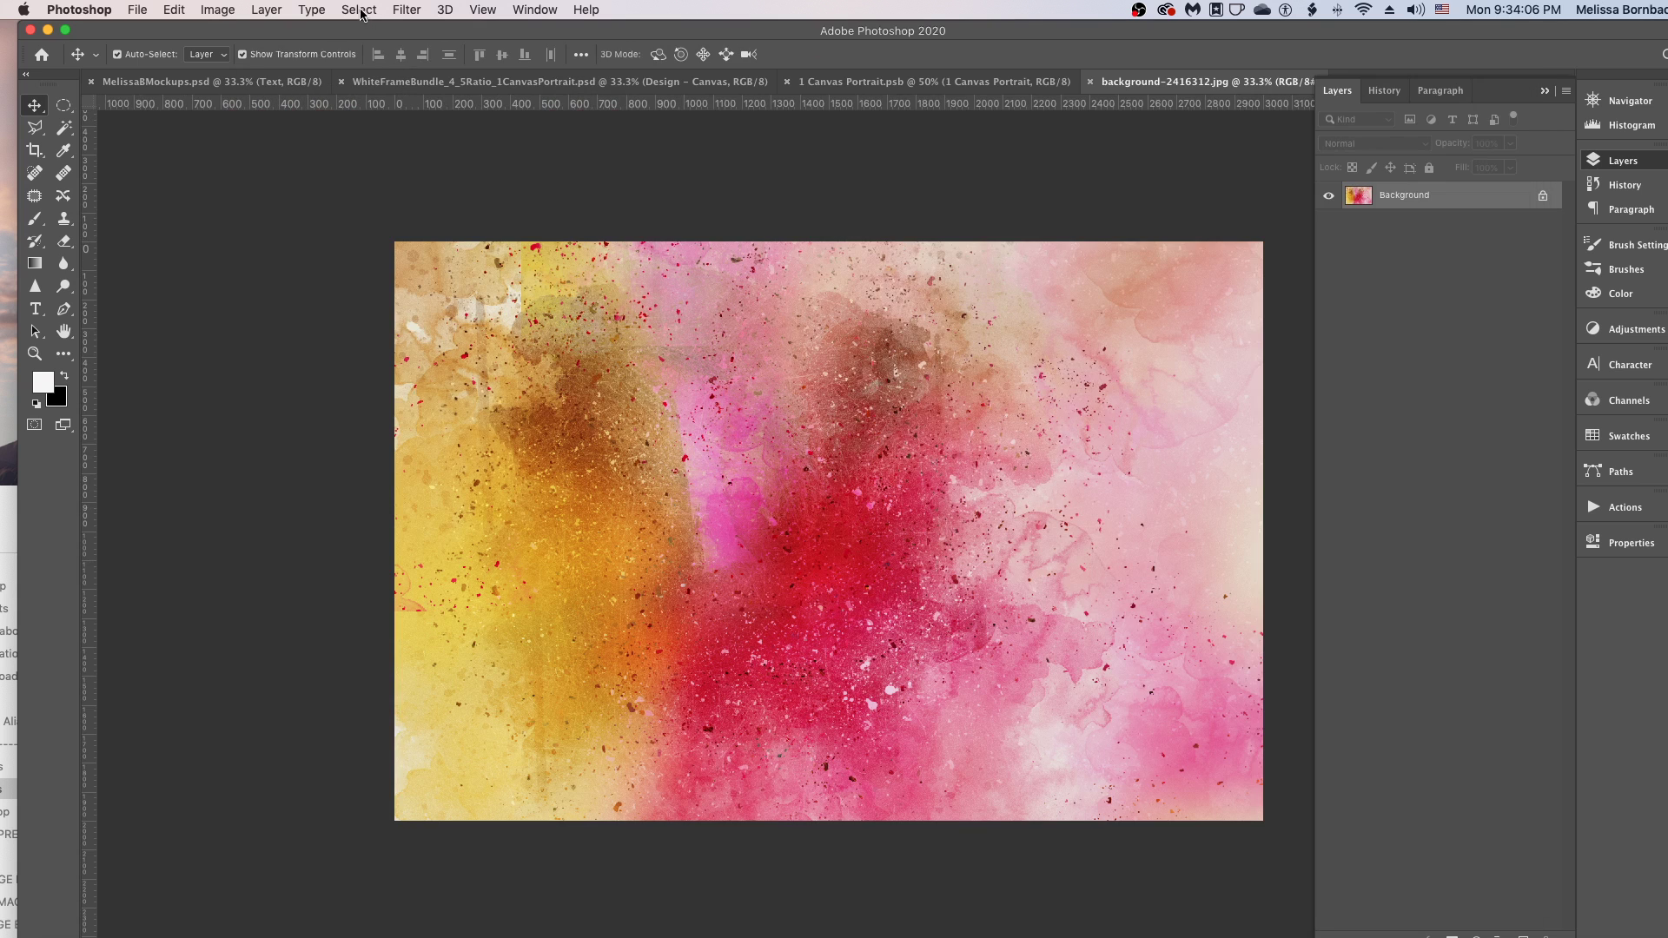
- Select all of the watercolour image, copy it, and return to 1 Canvas Portrait.psb
{"action": "left_click", "coordinate": [359, 10]}
{"action": "left_click", "coordinate": [364, 33]}
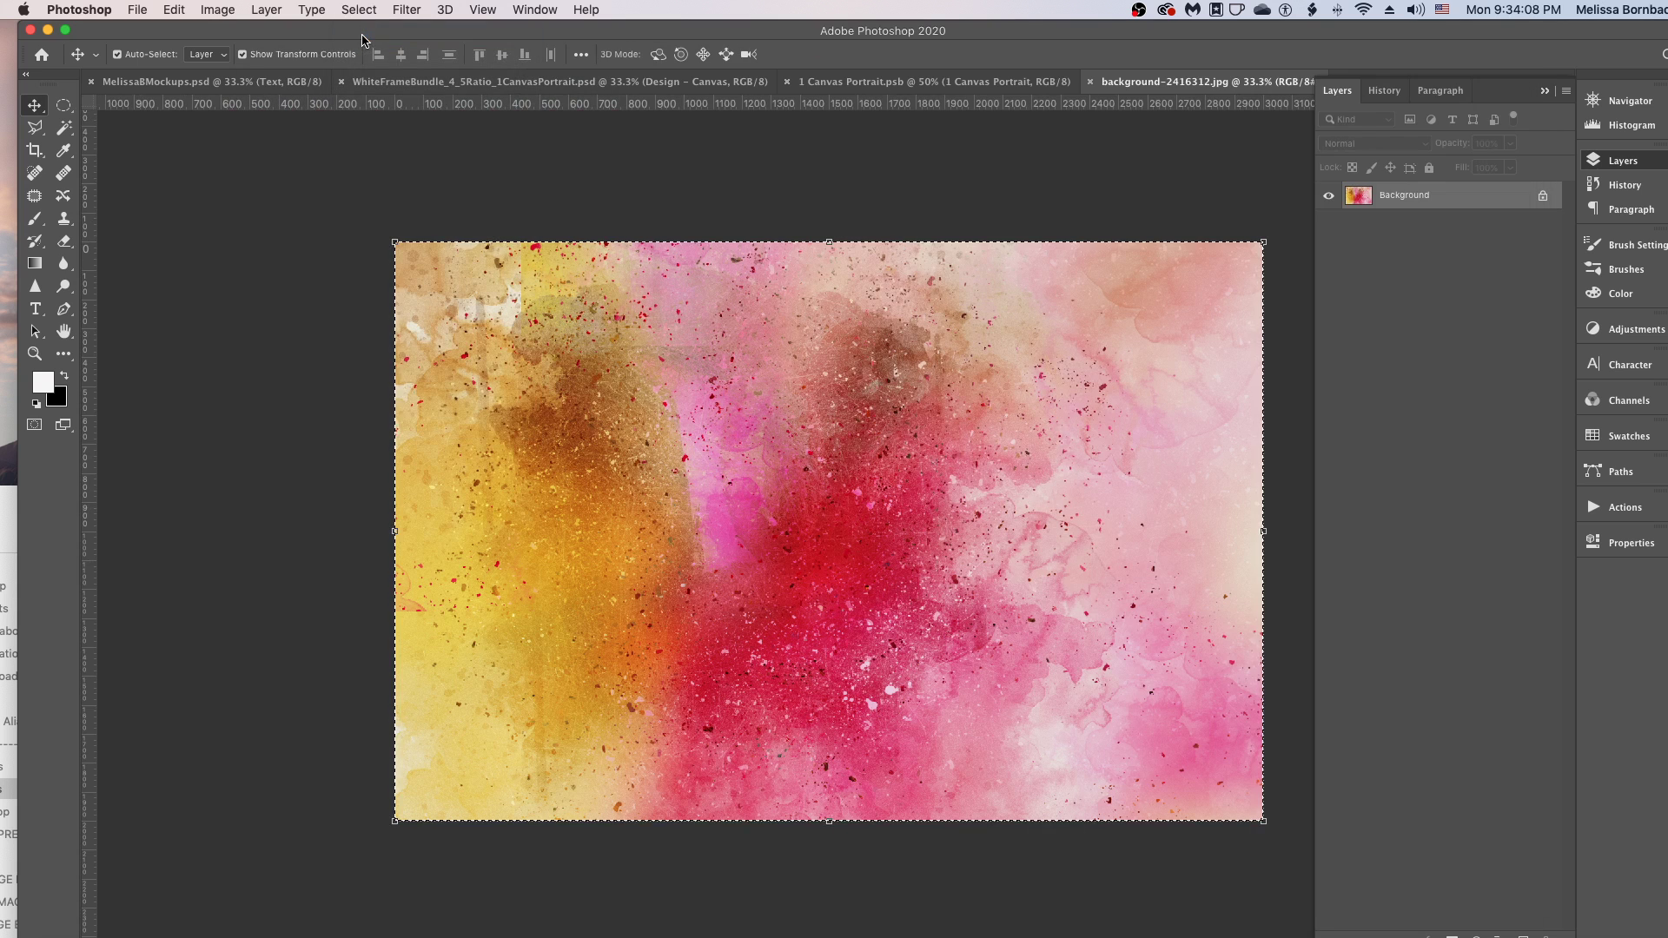
{"action": "left_click", "coordinate": [173, 10]}
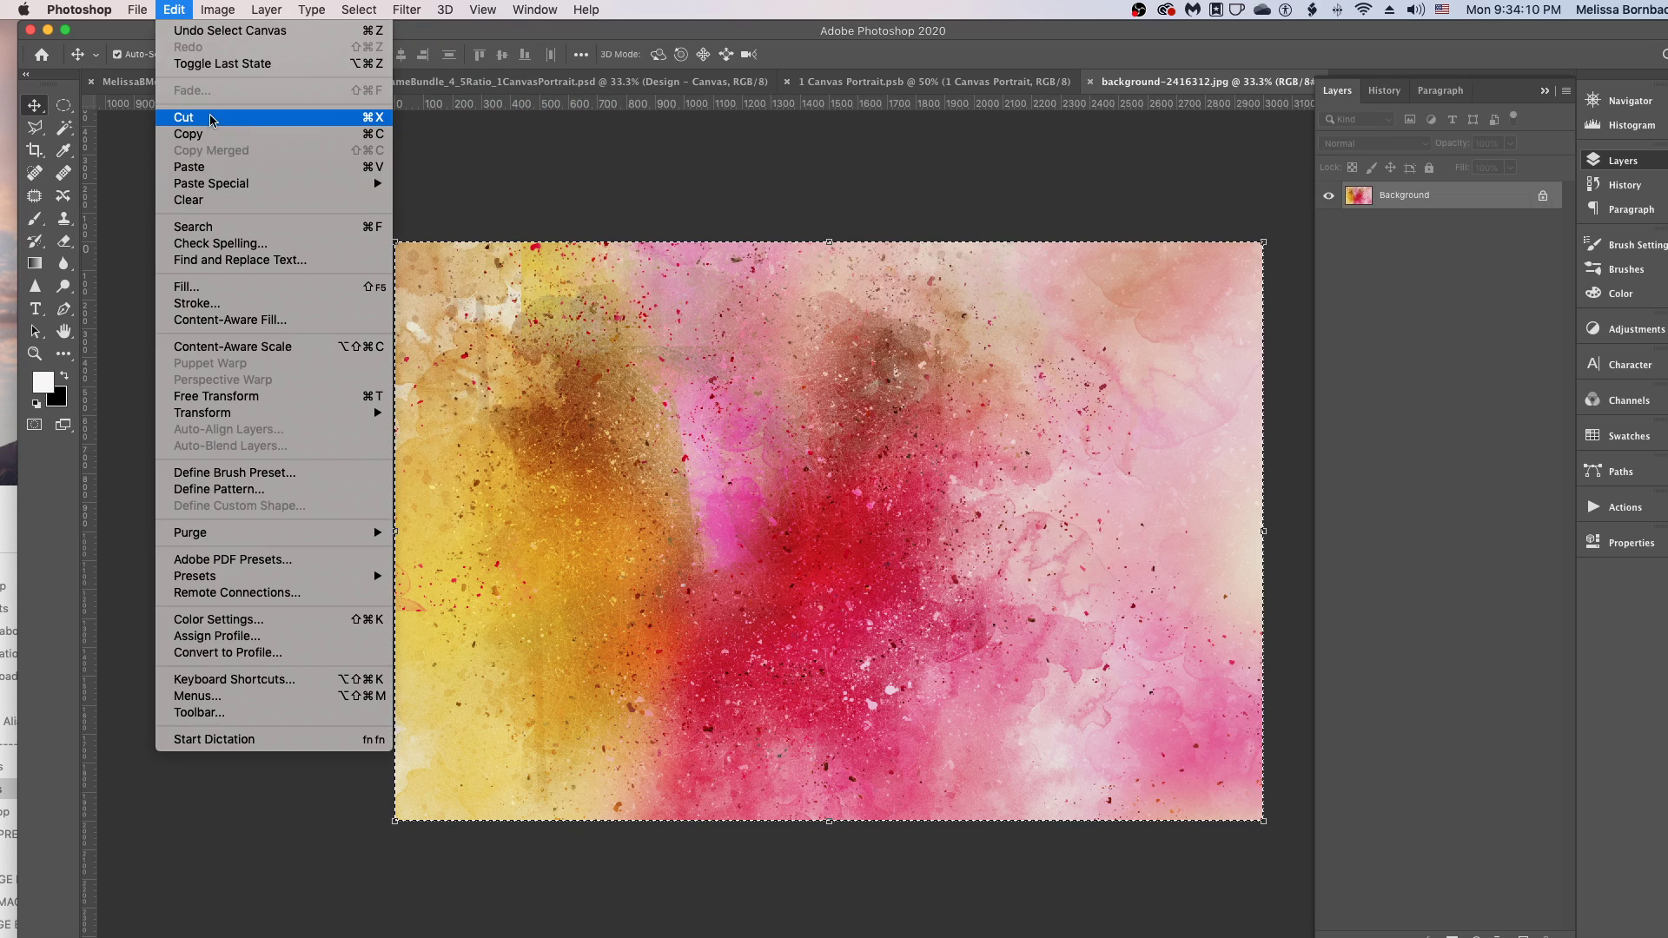
{"action": "left_click", "coordinate": [208, 134]}
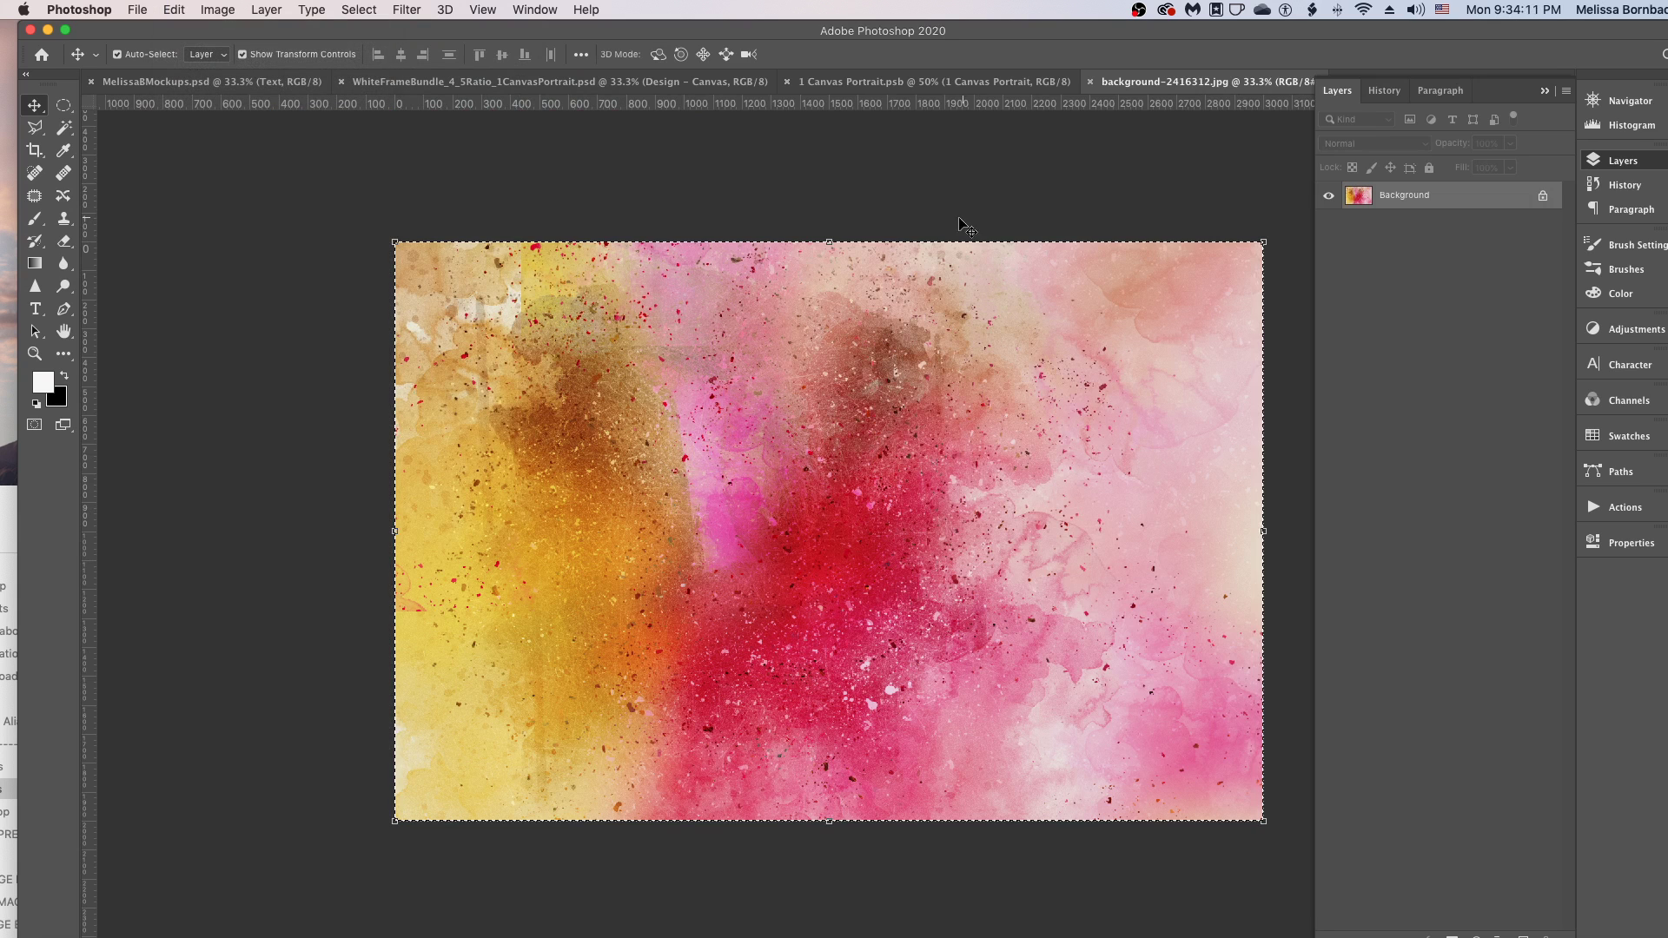
{"action": "left_click", "coordinate": [862, 84]}
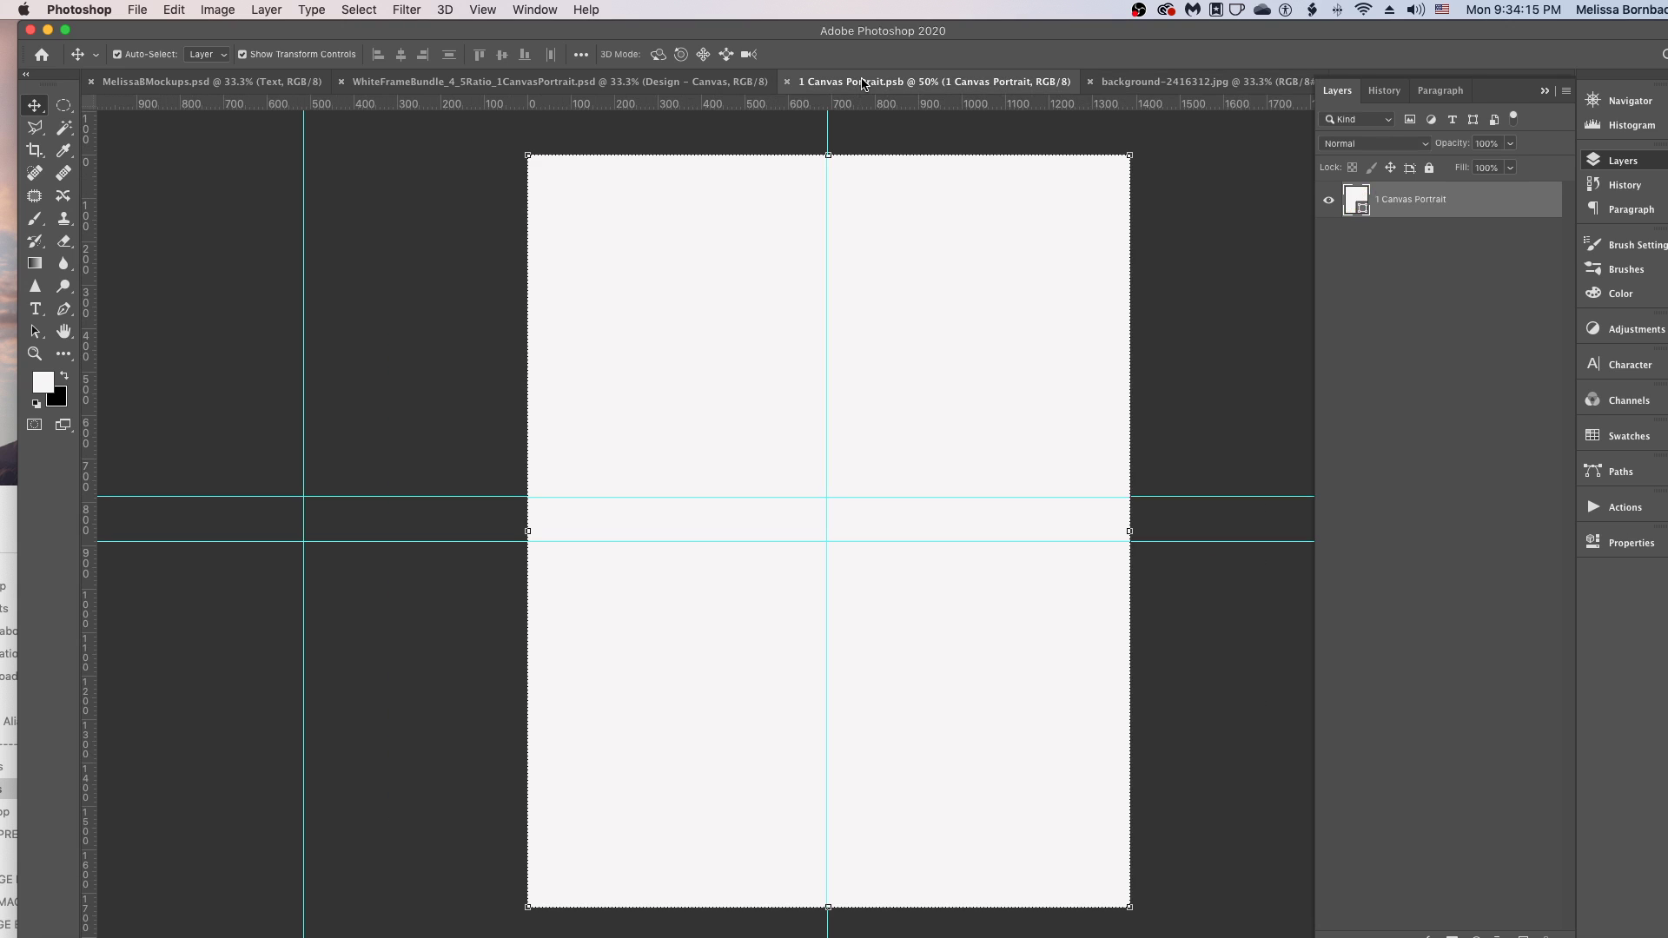
- Paste the watercolour image as Layer 1, turn off Auto-Select, and zoom out to 25%
{"action": "left_click", "coordinate": [173, 9]}
{"action": "left_click", "coordinate": [211, 167]}
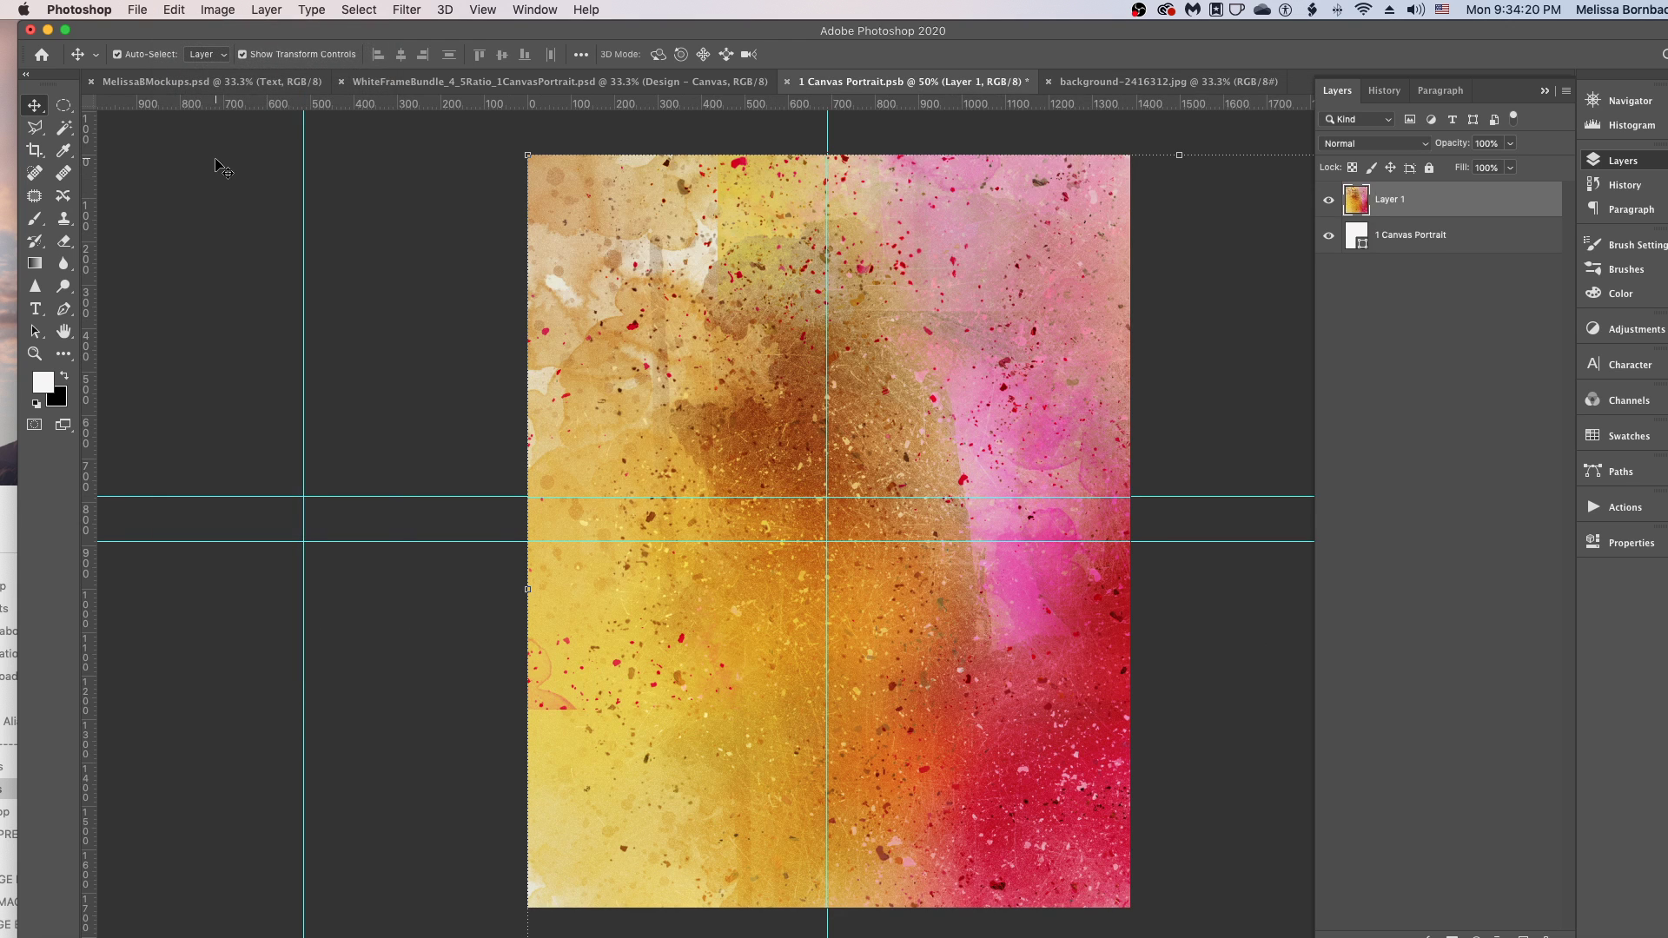
{"action": "key", "text": "super"}
{"action": "key", "text": "super+minus"}
{"action": "key", "text": "super+minus"}
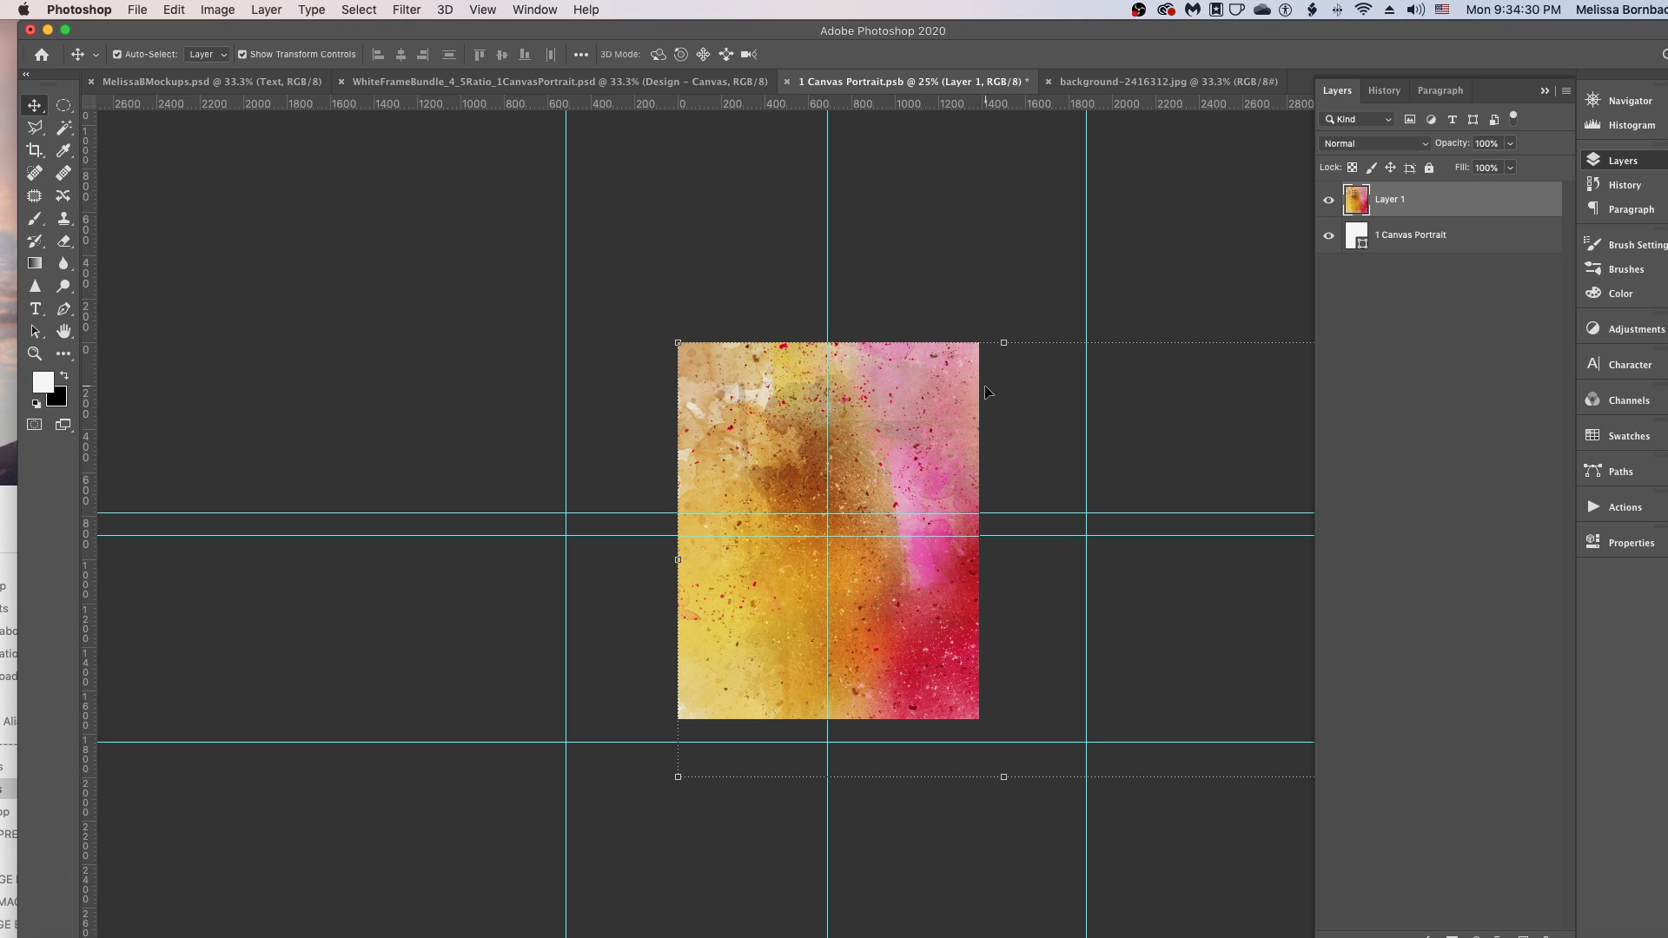
- Free-transform Layer 1 down to about 88% so it fits the canvas height
{"action": "left_click", "coordinate": [174, 10]}
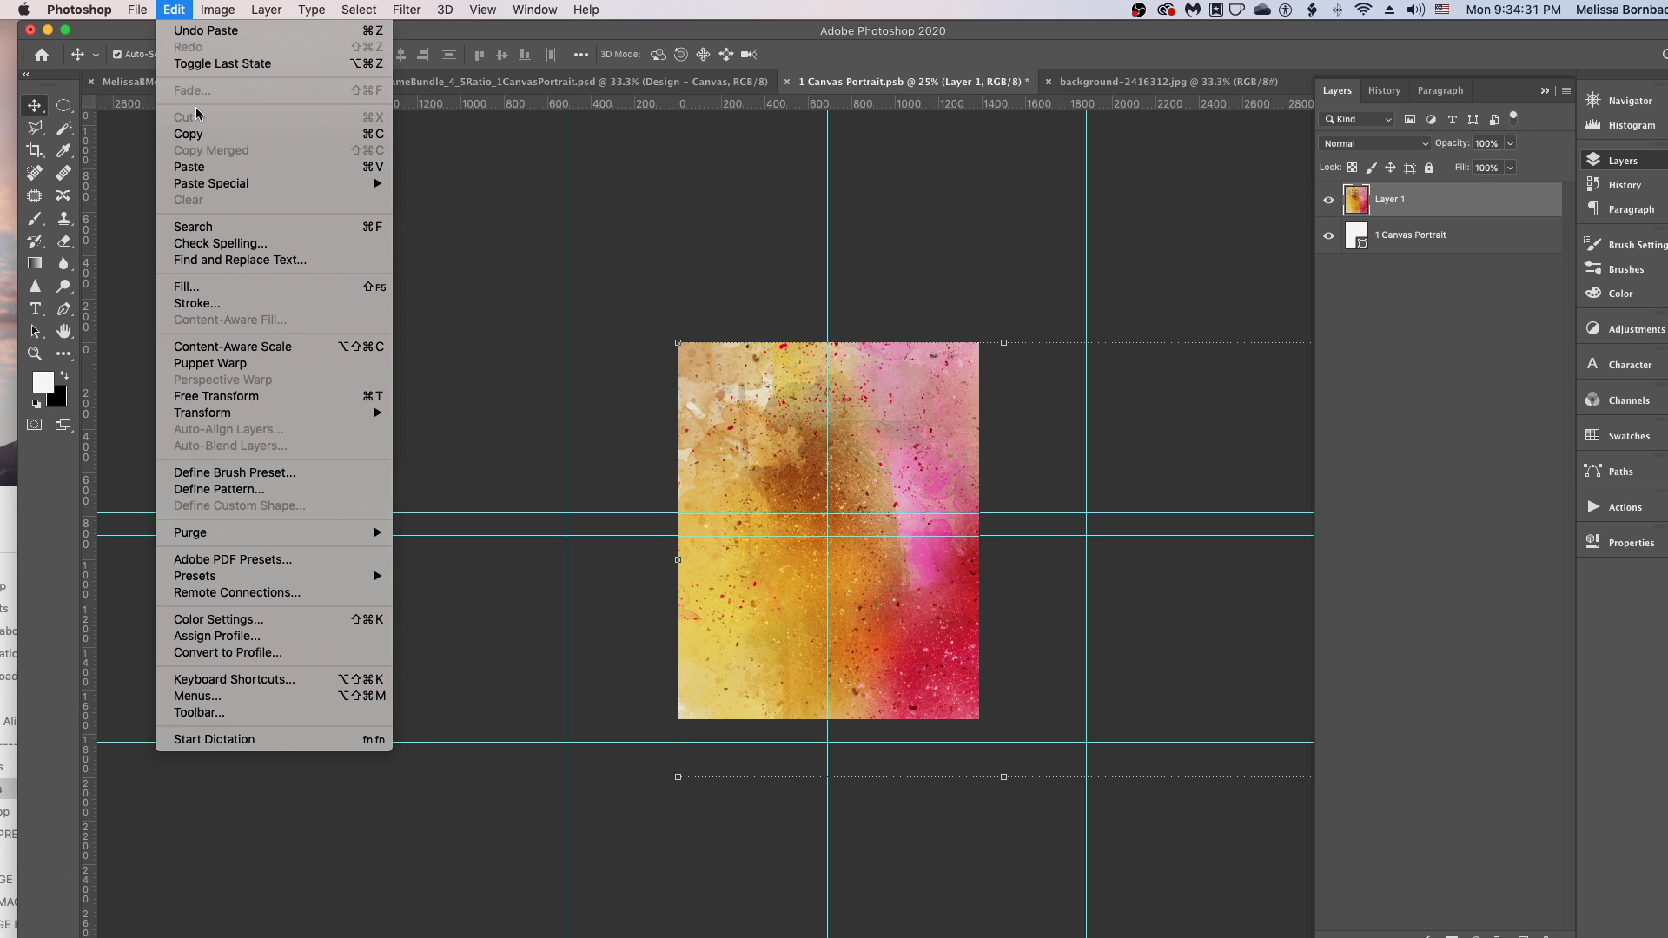
{"action": "left_click", "coordinate": [252, 397]}
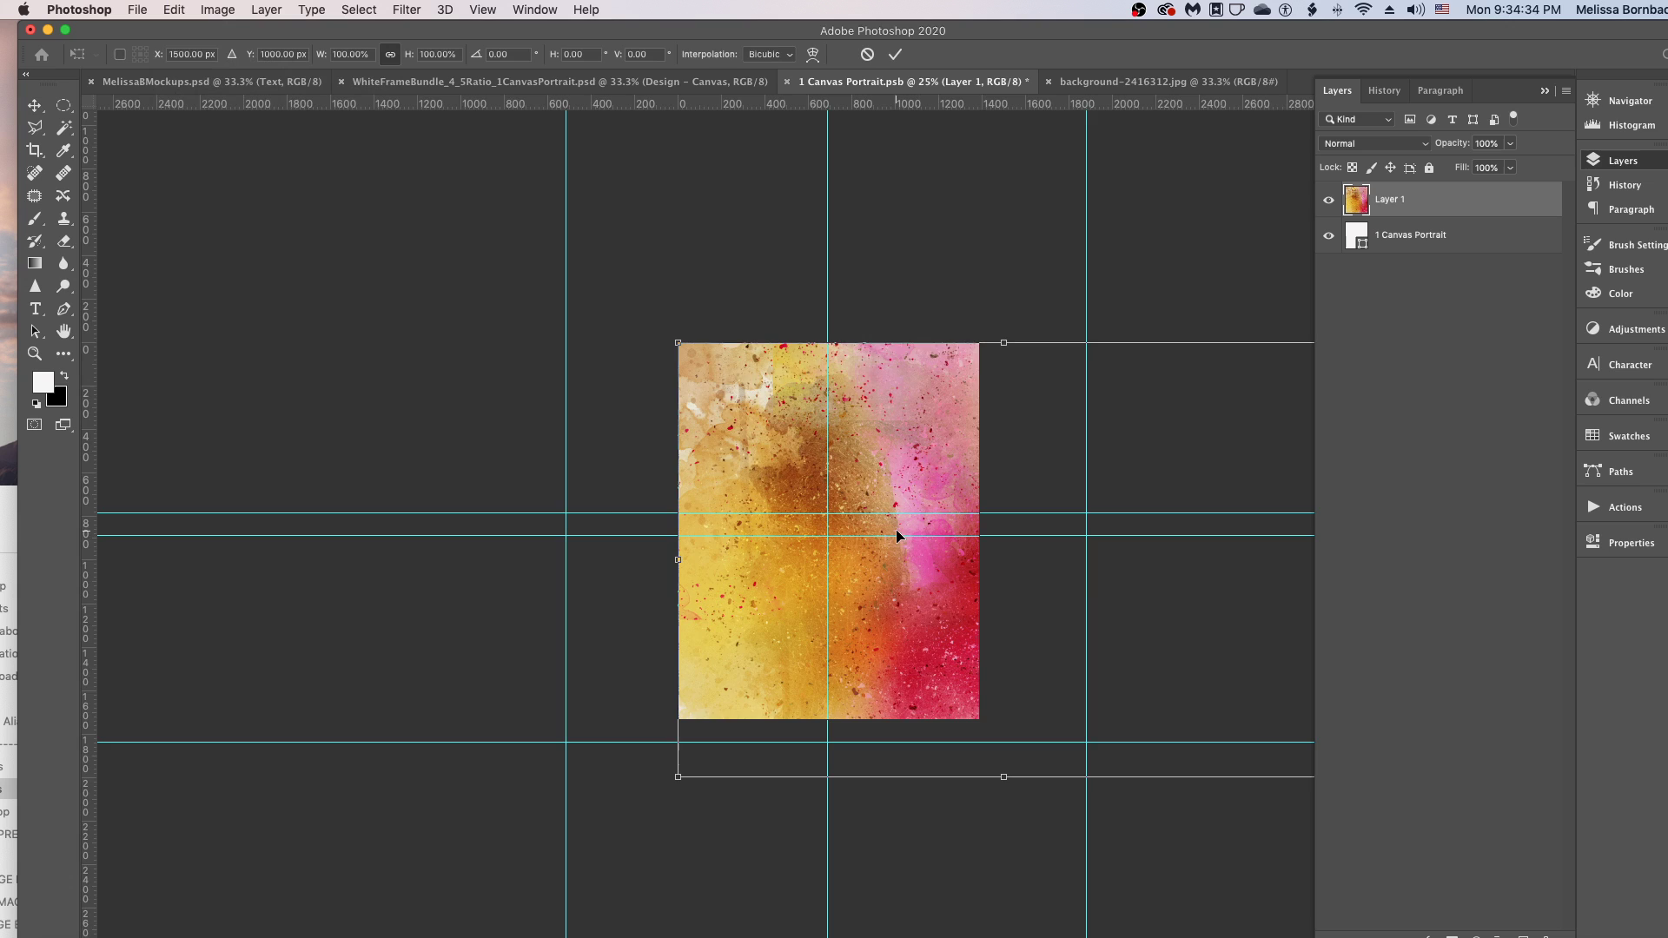
{"action": "key", "text": "super+minus"}
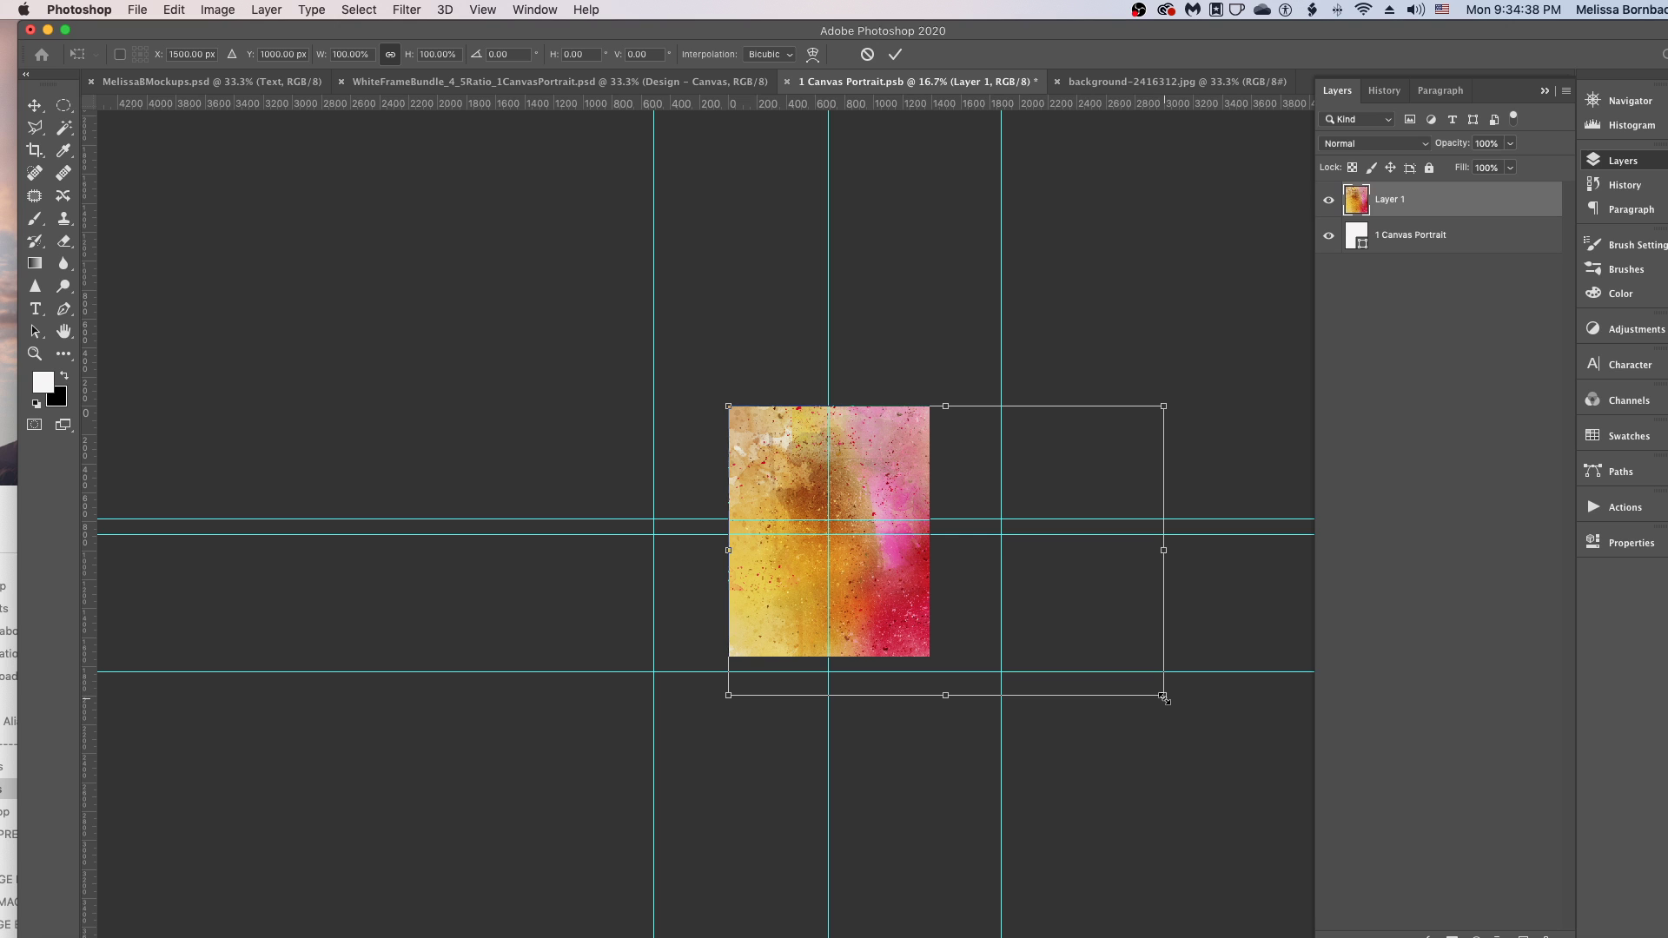
{"action": "left_click_drag", "start_coordinate": [1164, 696], "coordinate": [1109, 653]}
{"action": "key", "text": "Return"}
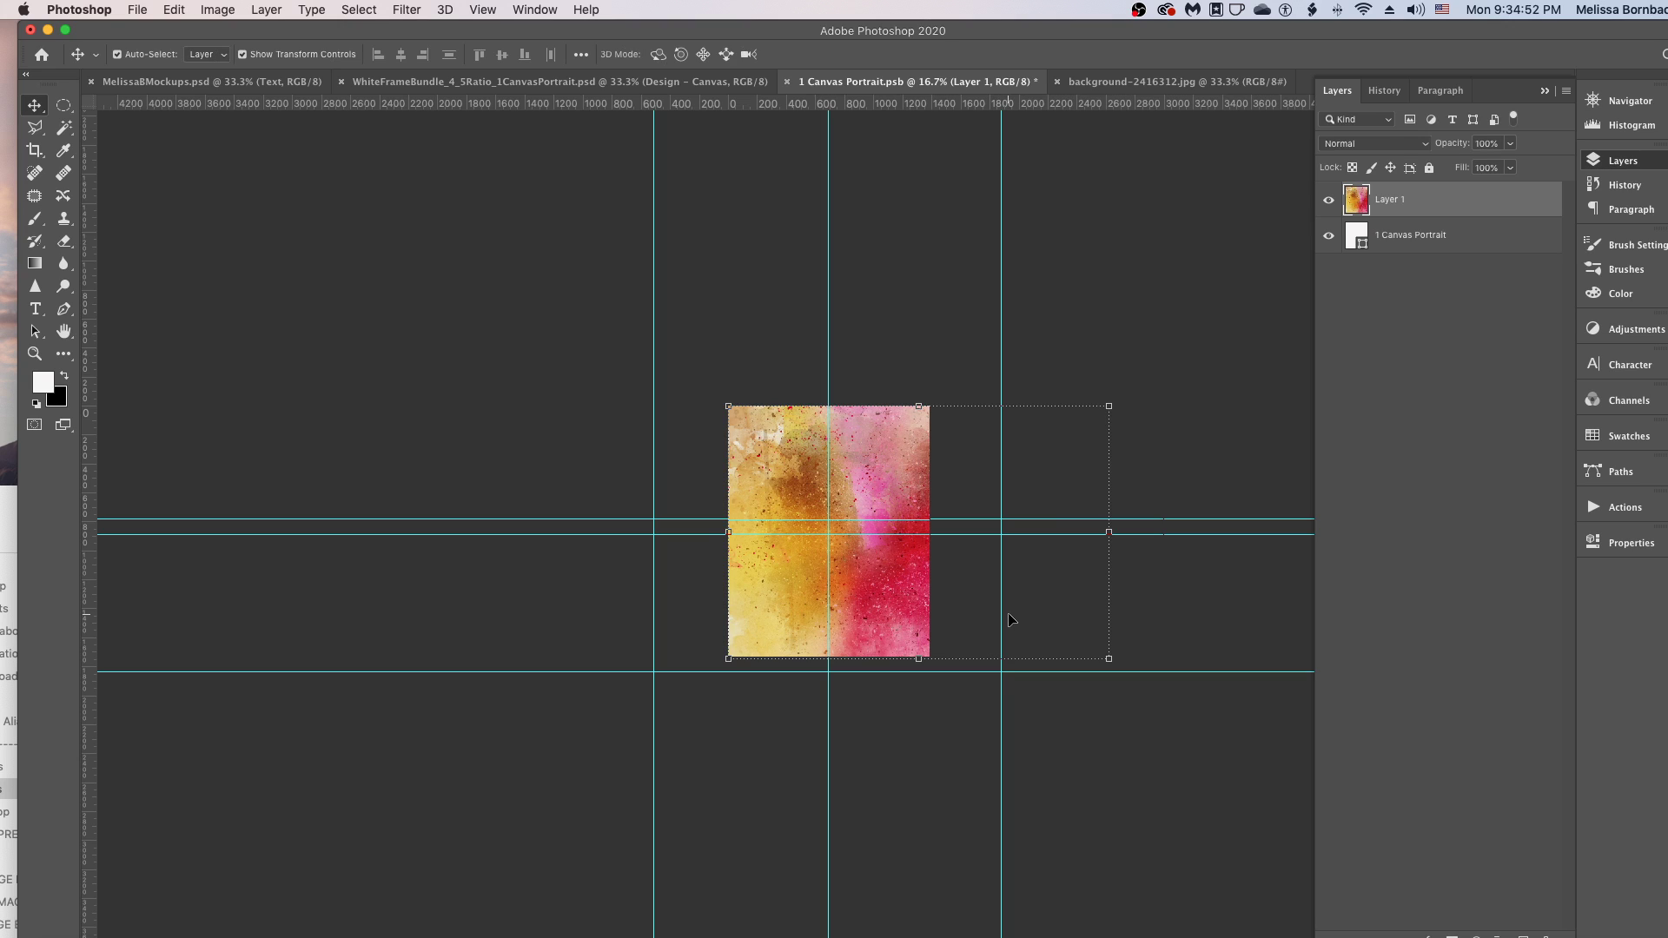
{"action": "left_click", "coordinate": [175, 11]}
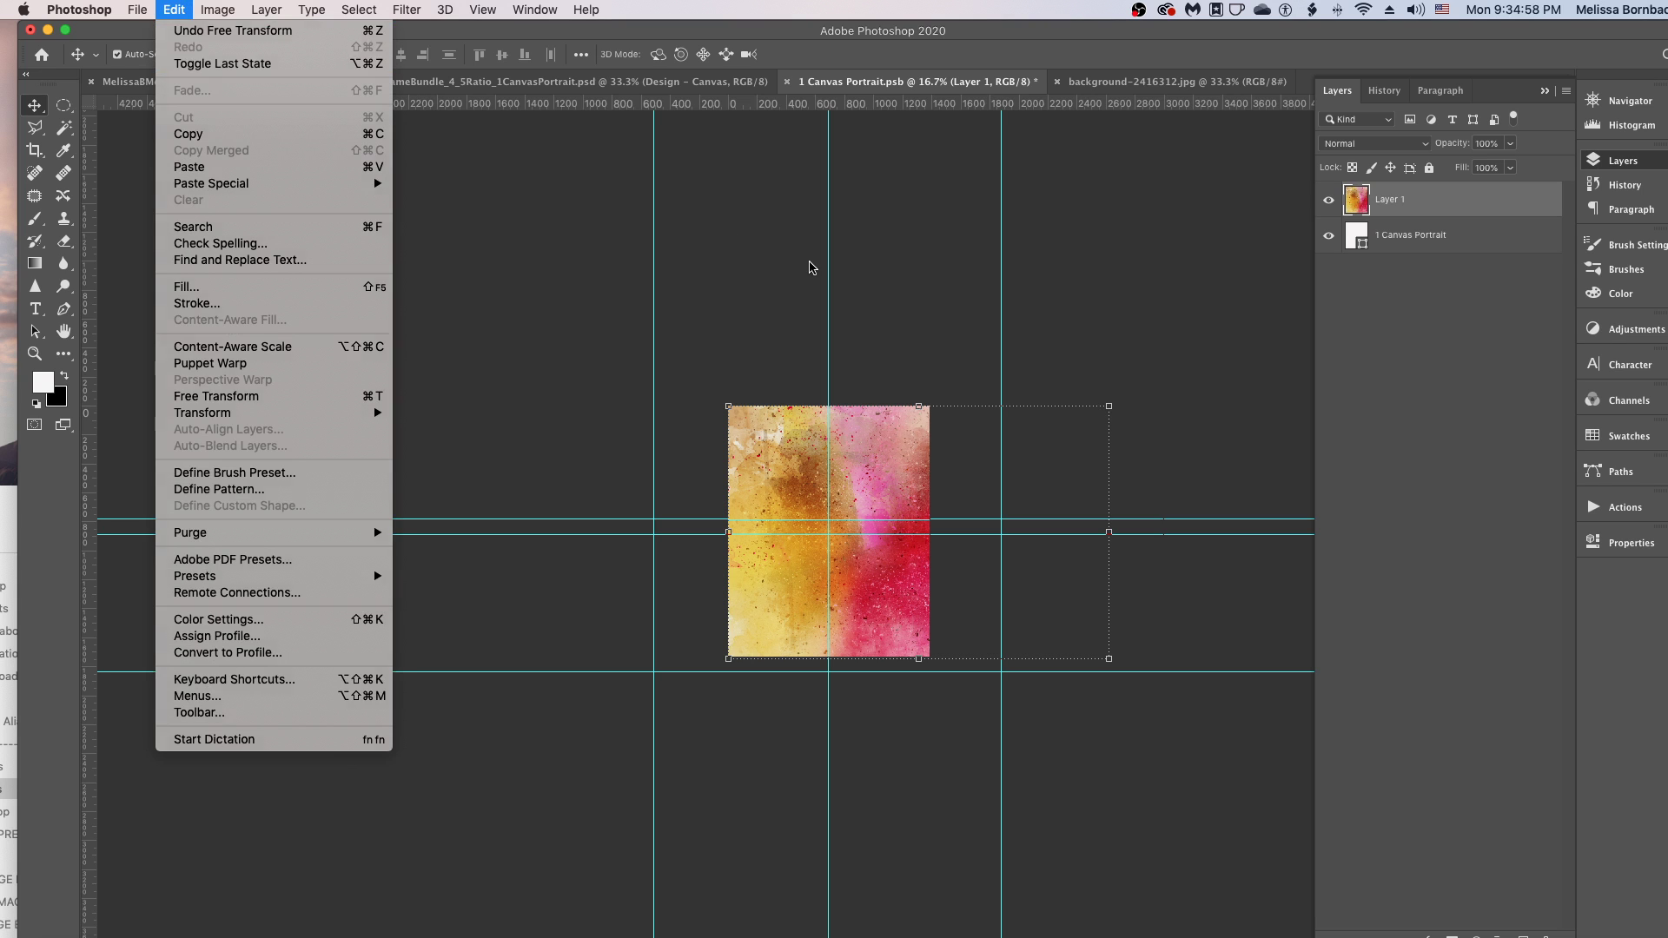
{"action": "left_click", "coordinate": [766, 258]}
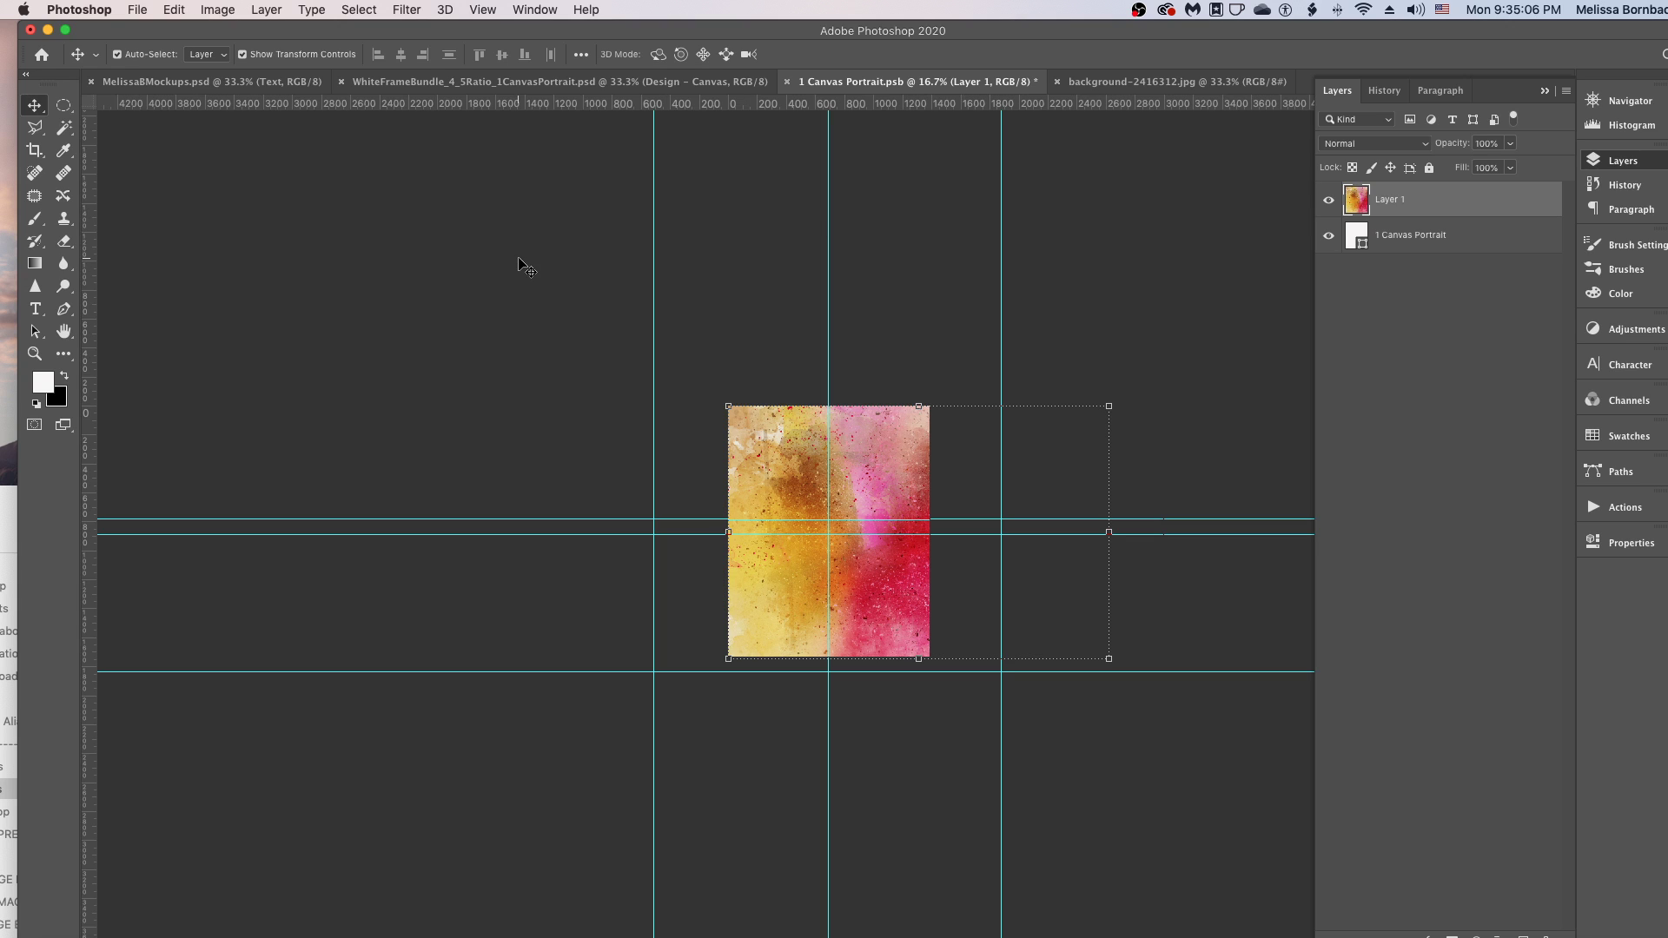
- Save the smart object, close the .psb and background-2416312.jpg tabs, and deselect Design - Canvas
{"action": "left_click", "coordinate": [139, 10]}
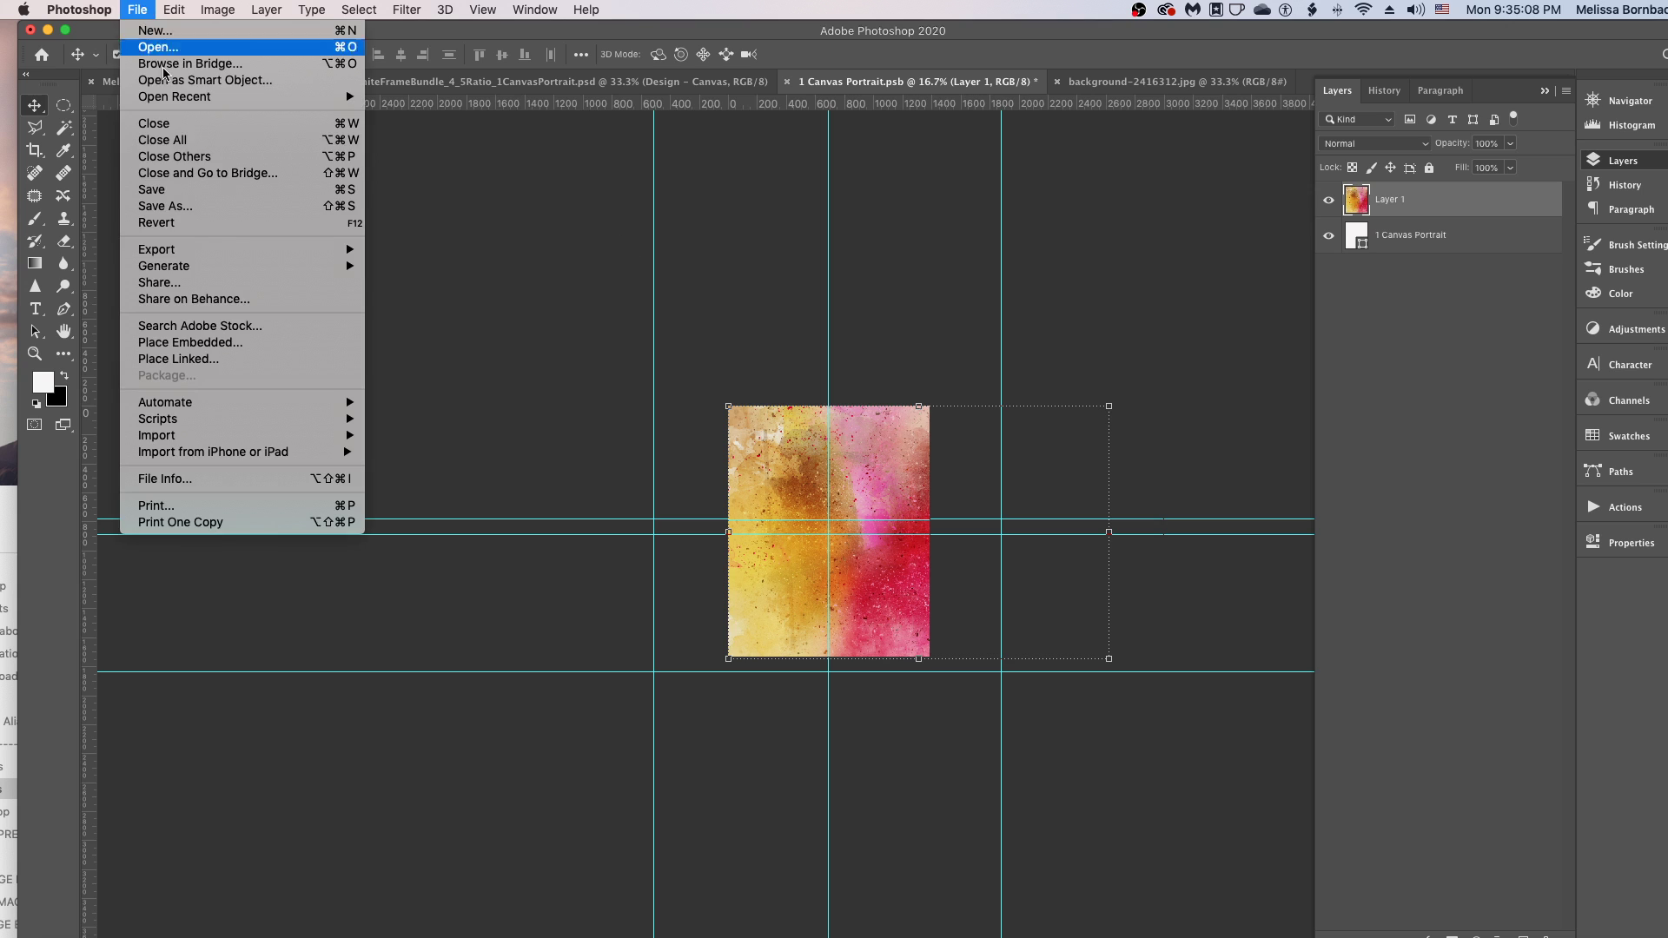
{"action": "left_click", "coordinate": [196, 199]}
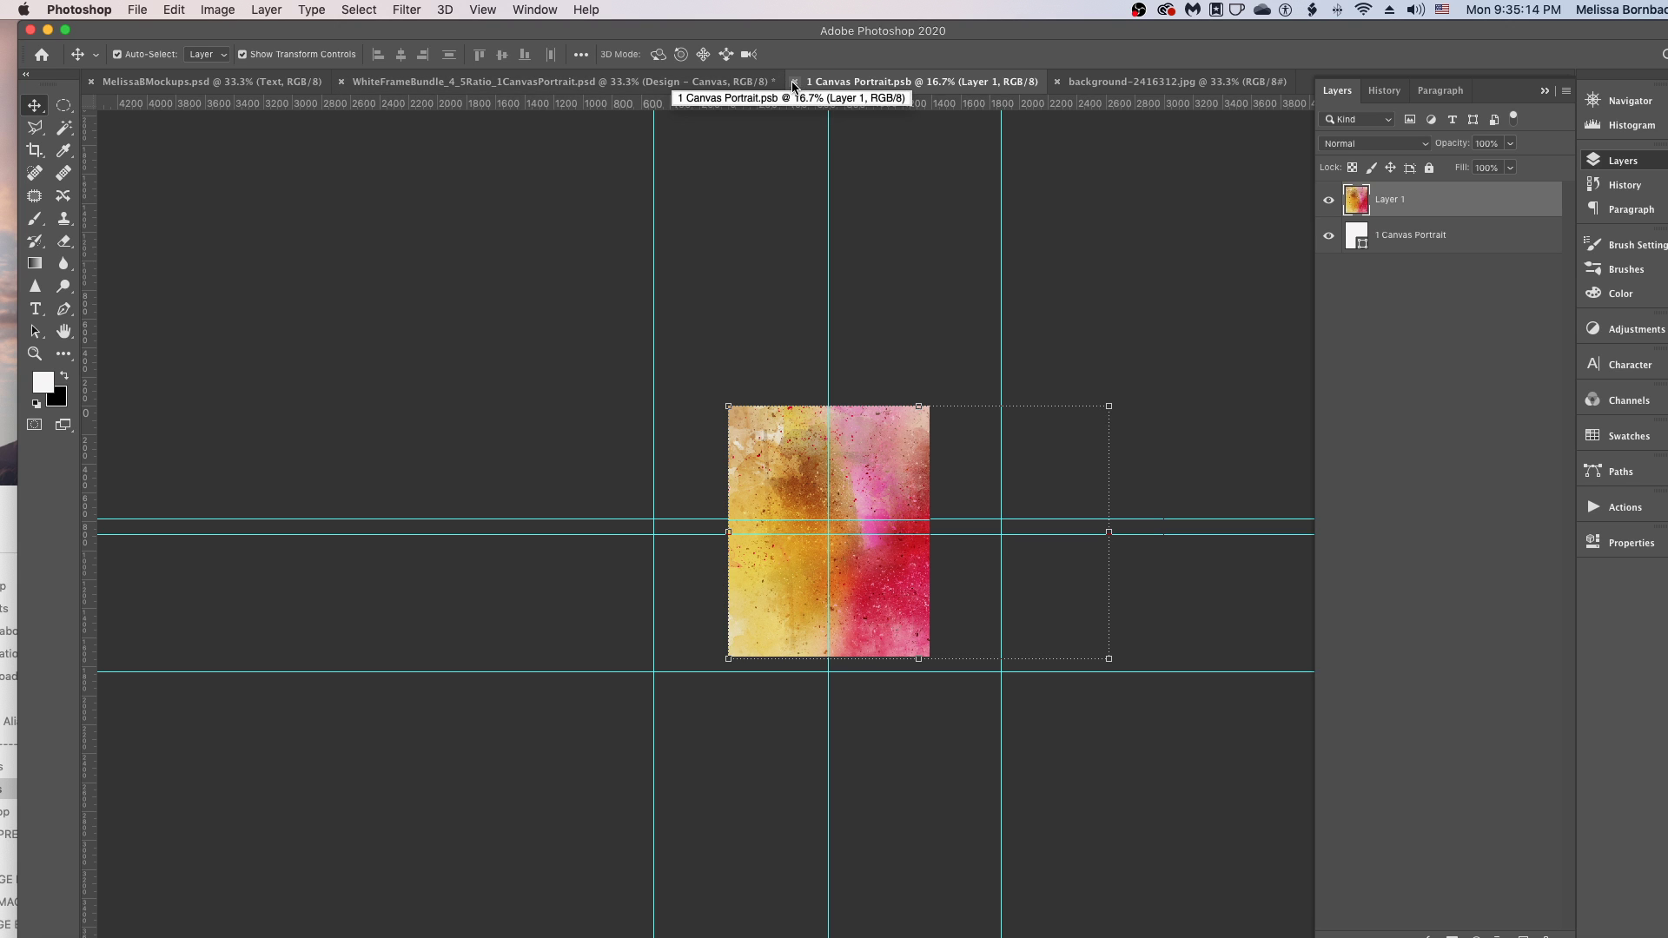
{"action": "left_click", "coordinate": [793, 83]}
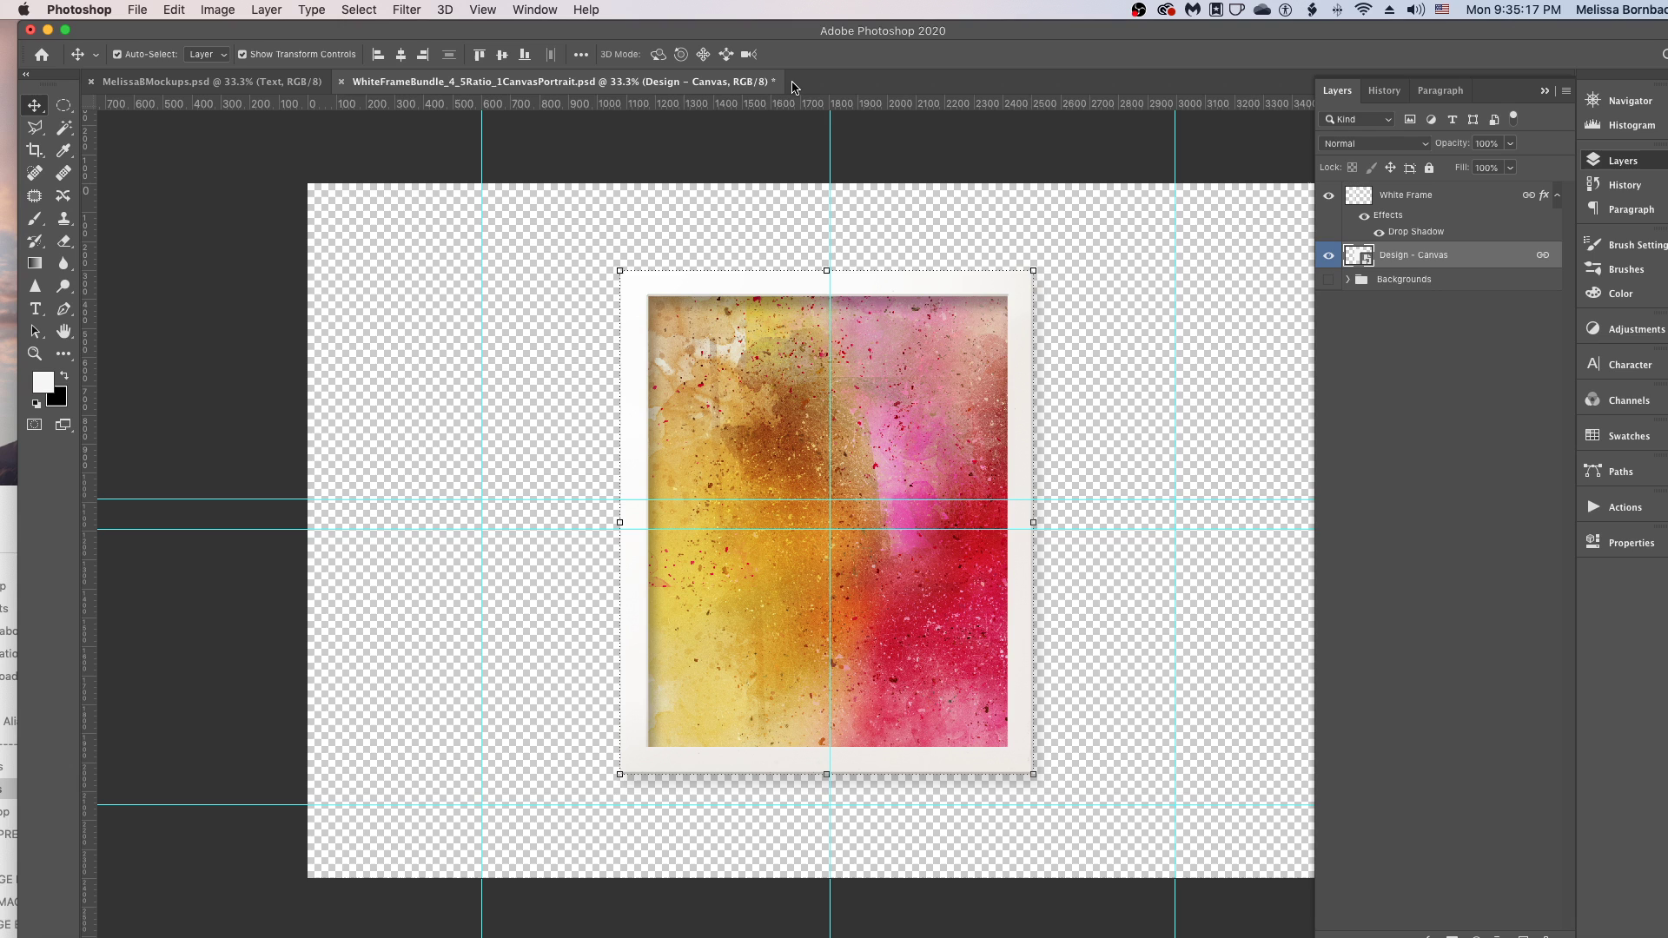
{"action": "left_click", "coordinate": [793, 83]}
{"action": "left_click", "coordinate": [960, 146]}
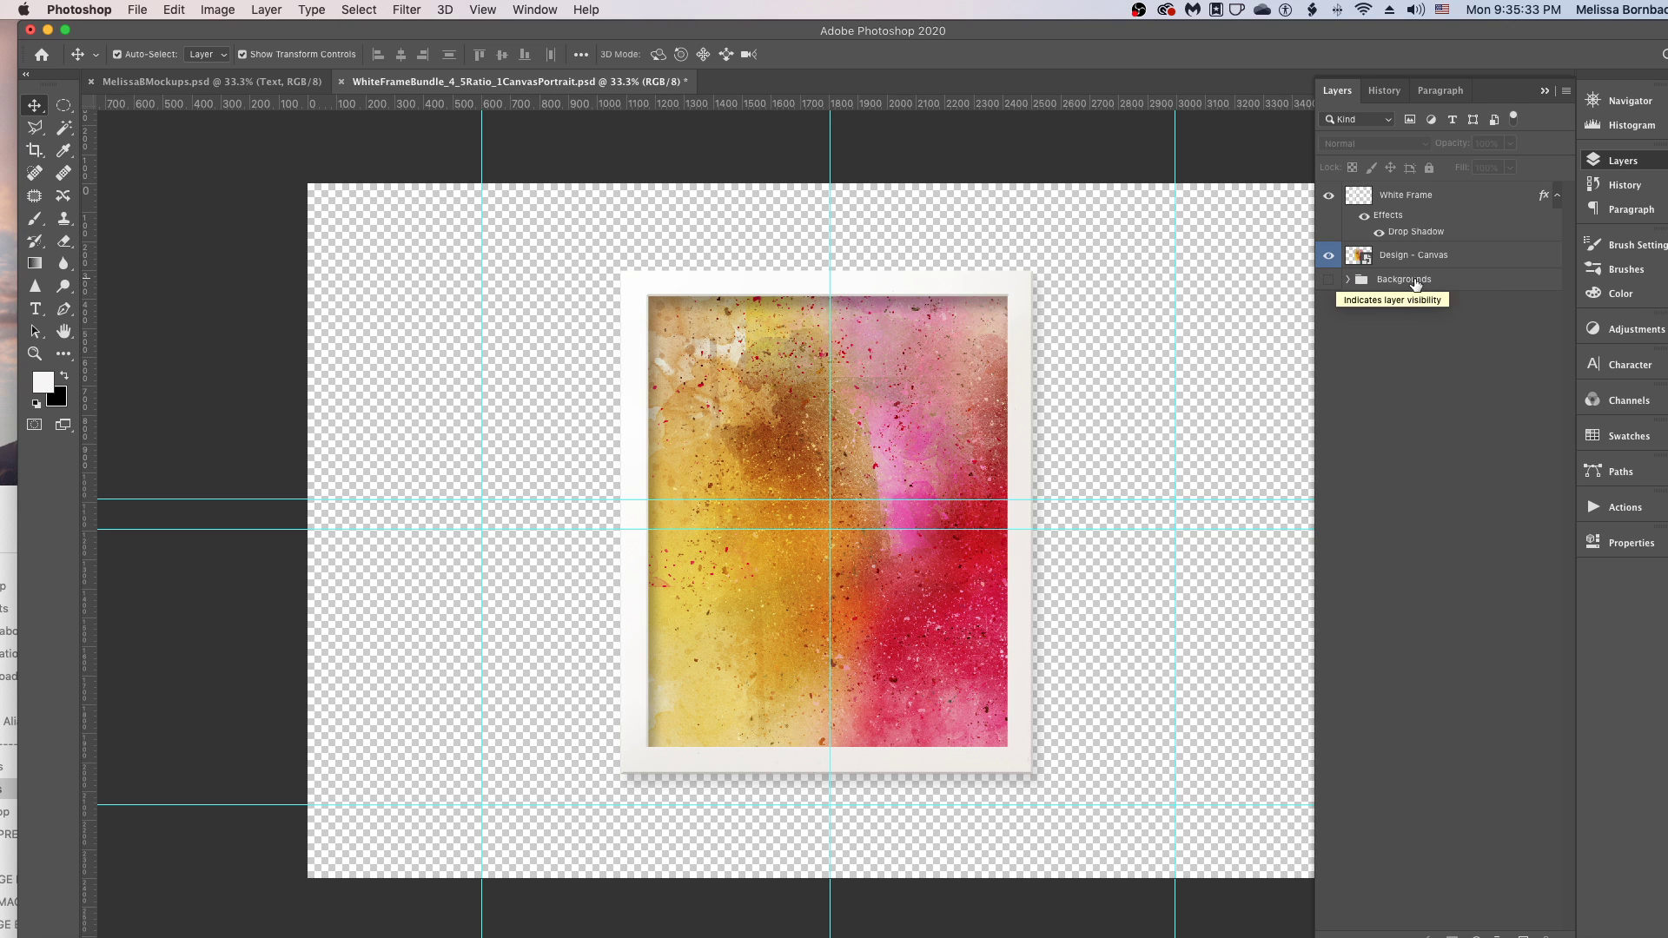
- Show and expand the Backgrounds group, then hide Concrete, Wood Plank, Red Brick and White Brick walls
{"action": "left_click", "coordinate": [1329, 280]}
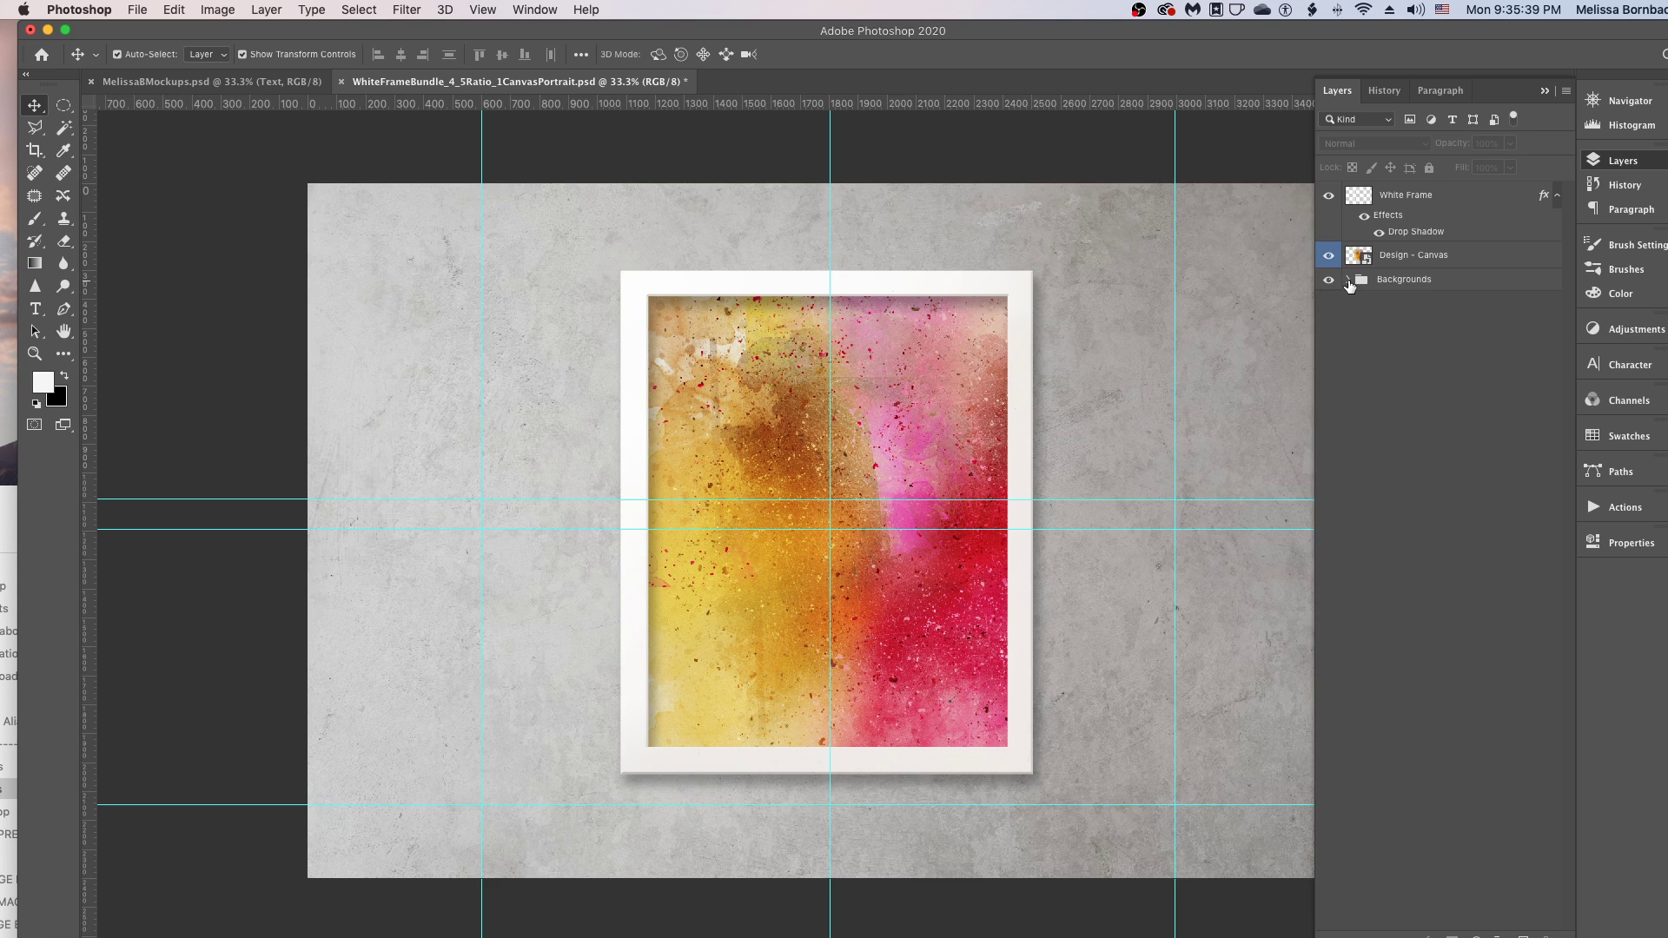
{"action": "left_click", "coordinate": [1349, 280]}
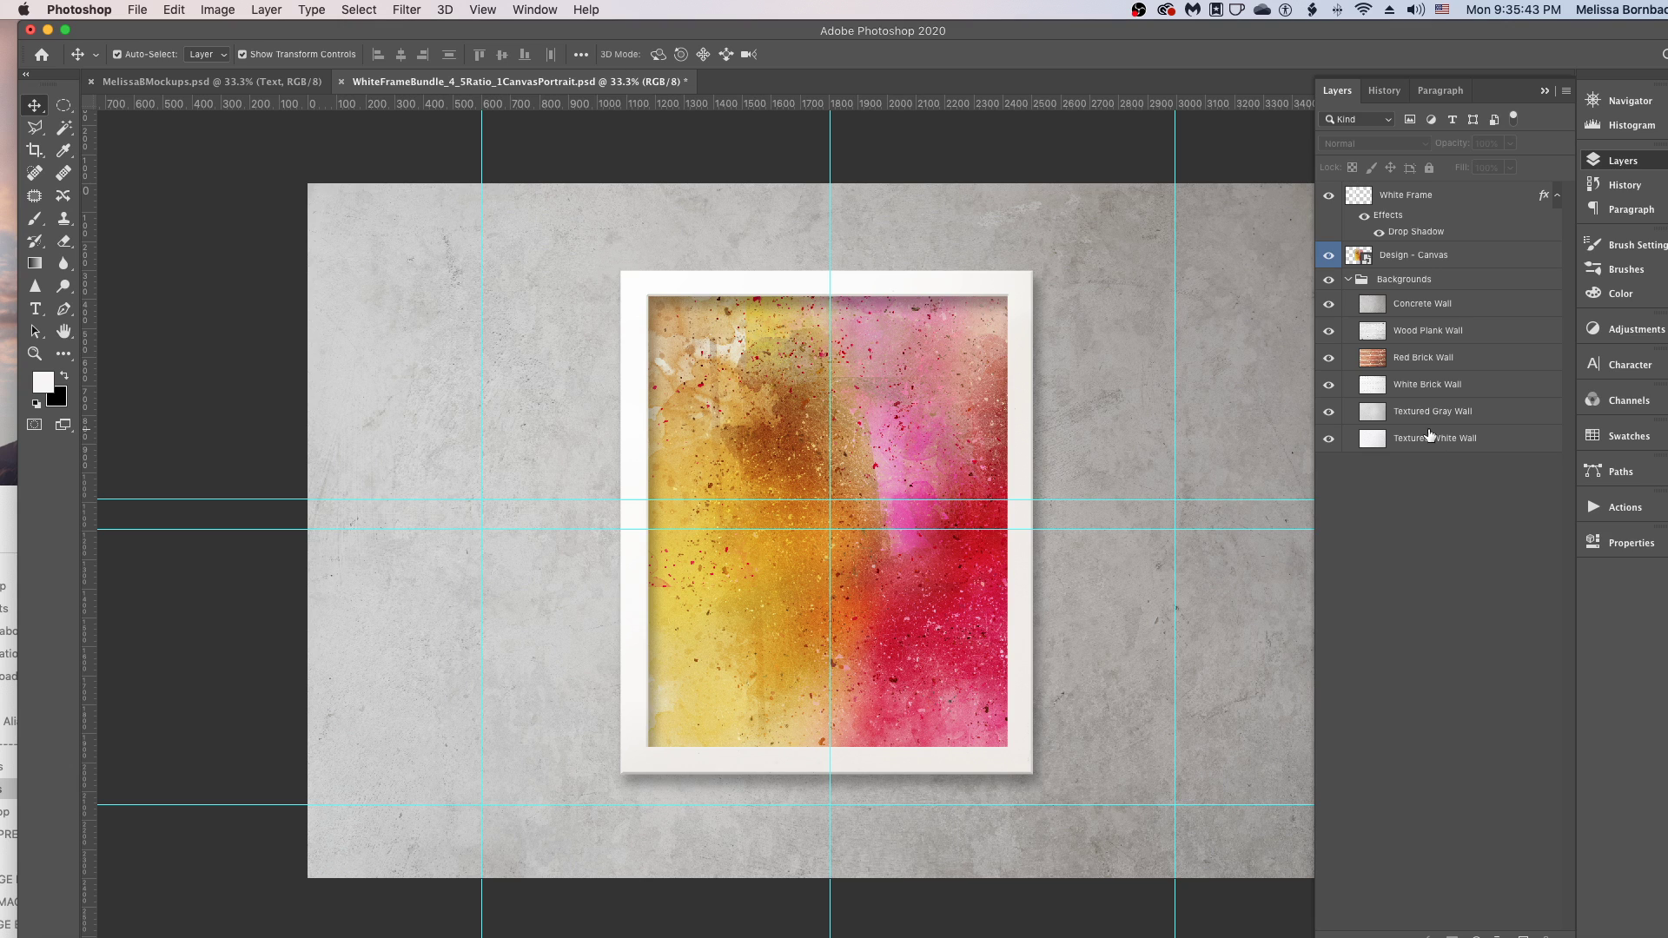
{"action": "left_click", "coordinate": [1328, 306]}
{"action": "left_click", "coordinate": [1328, 331]}
{"action": "left_click", "coordinate": [1329, 358]}
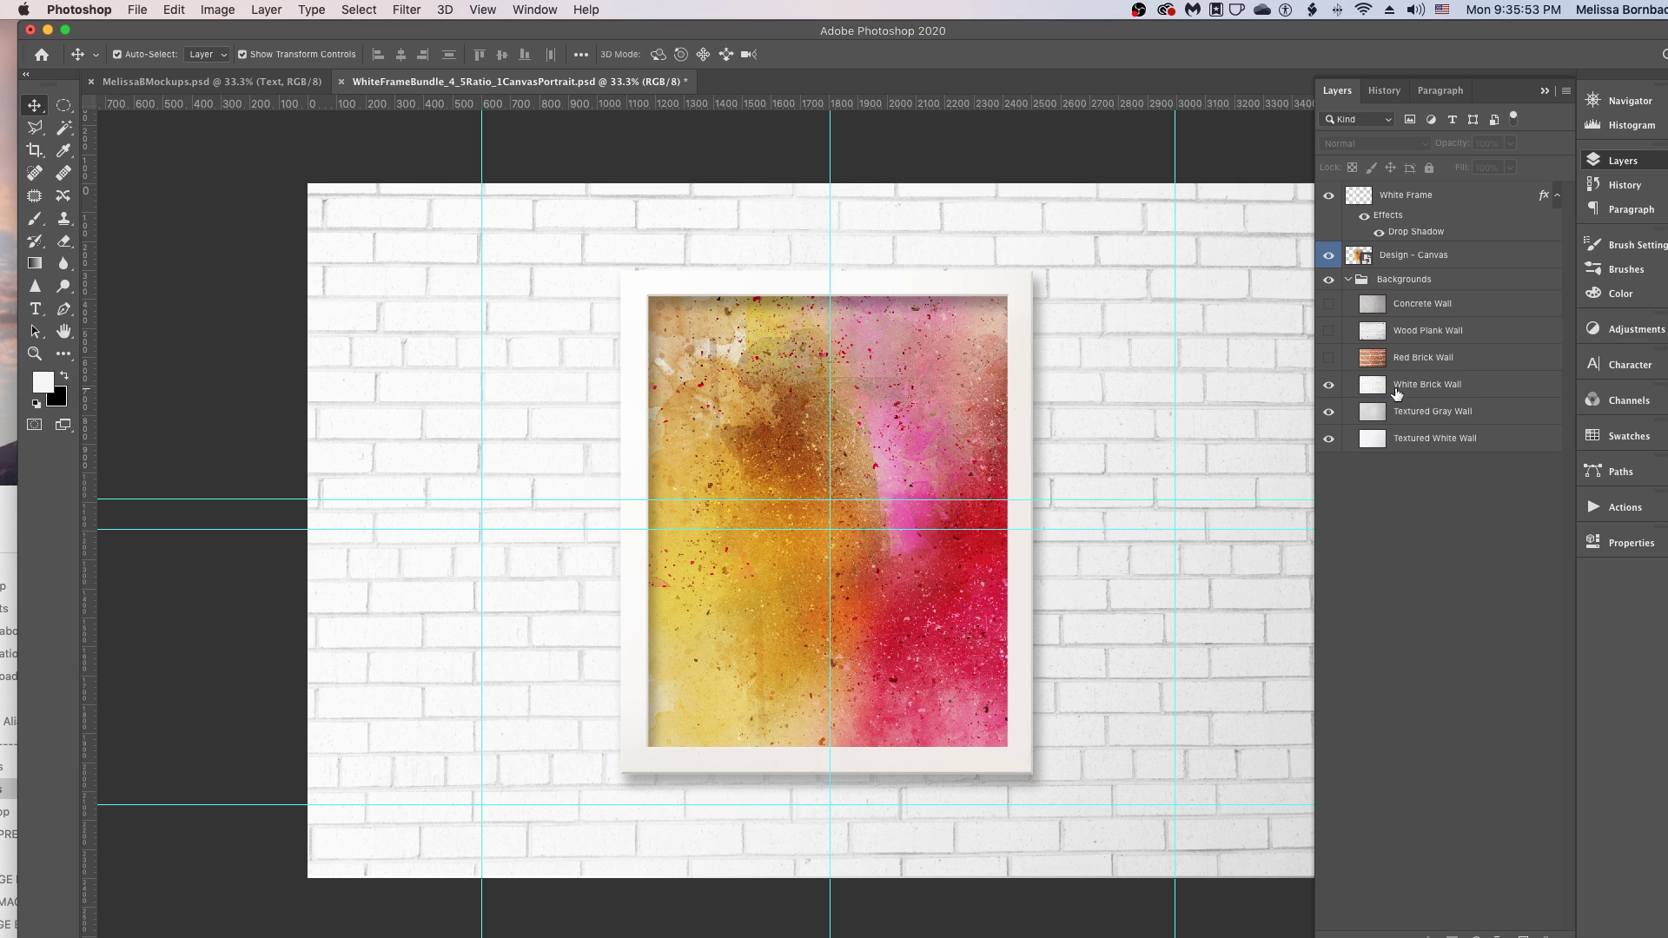
{"action": "left_click", "coordinate": [1328, 385]}
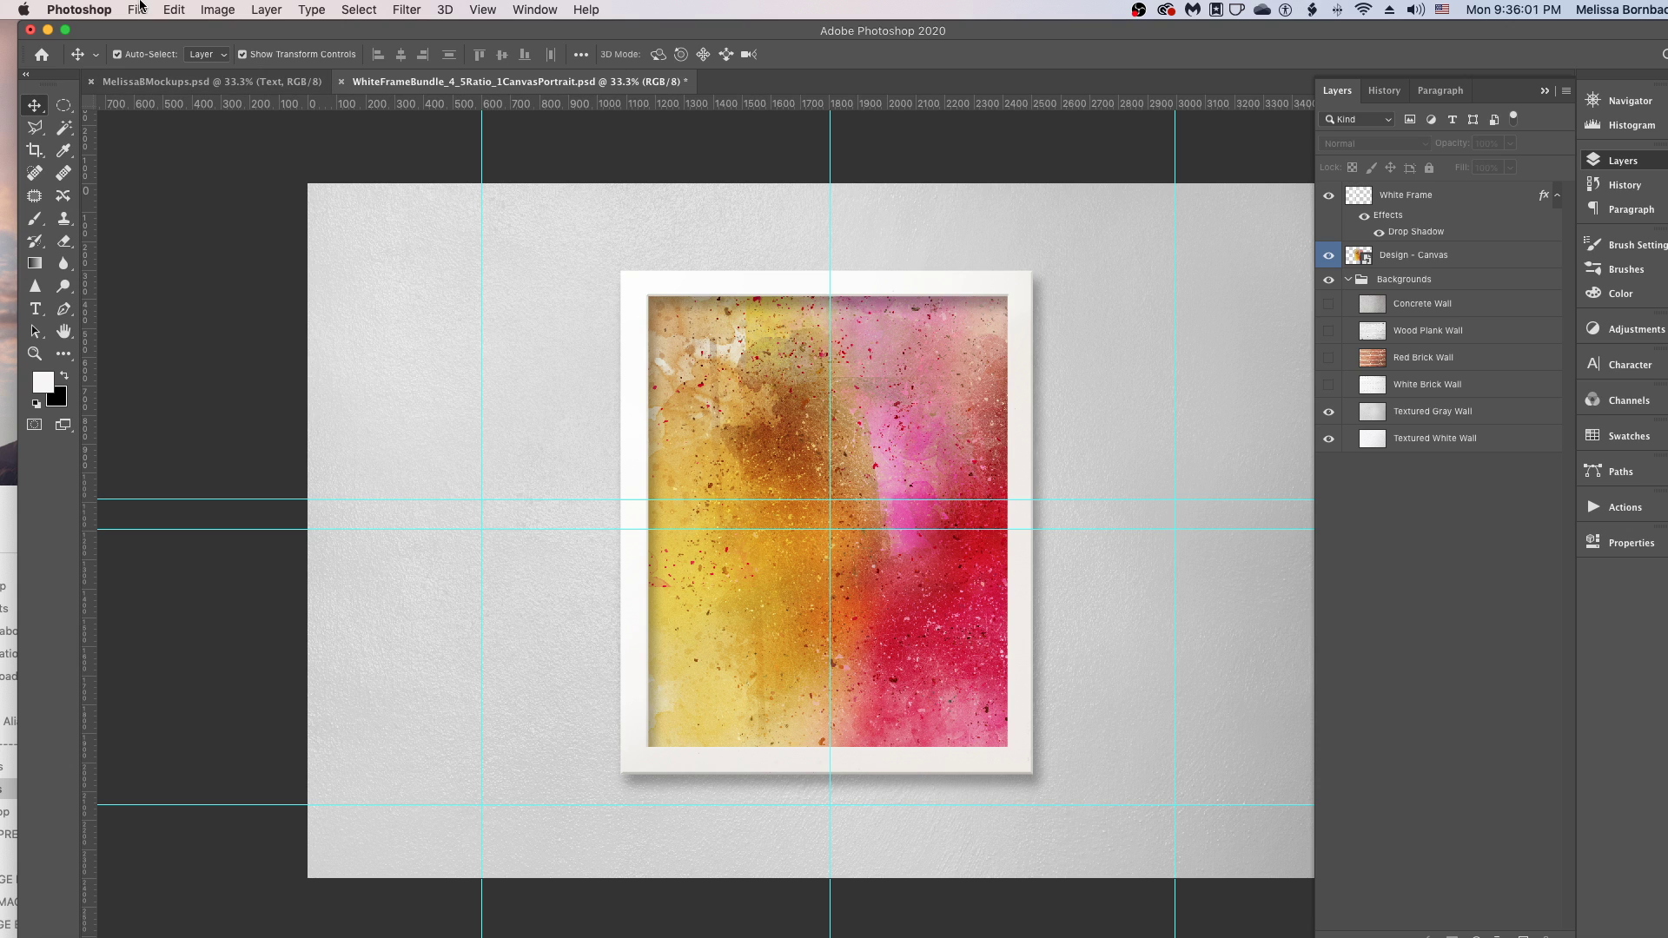
{"action": "left_click", "coordinate": [139, 8]}
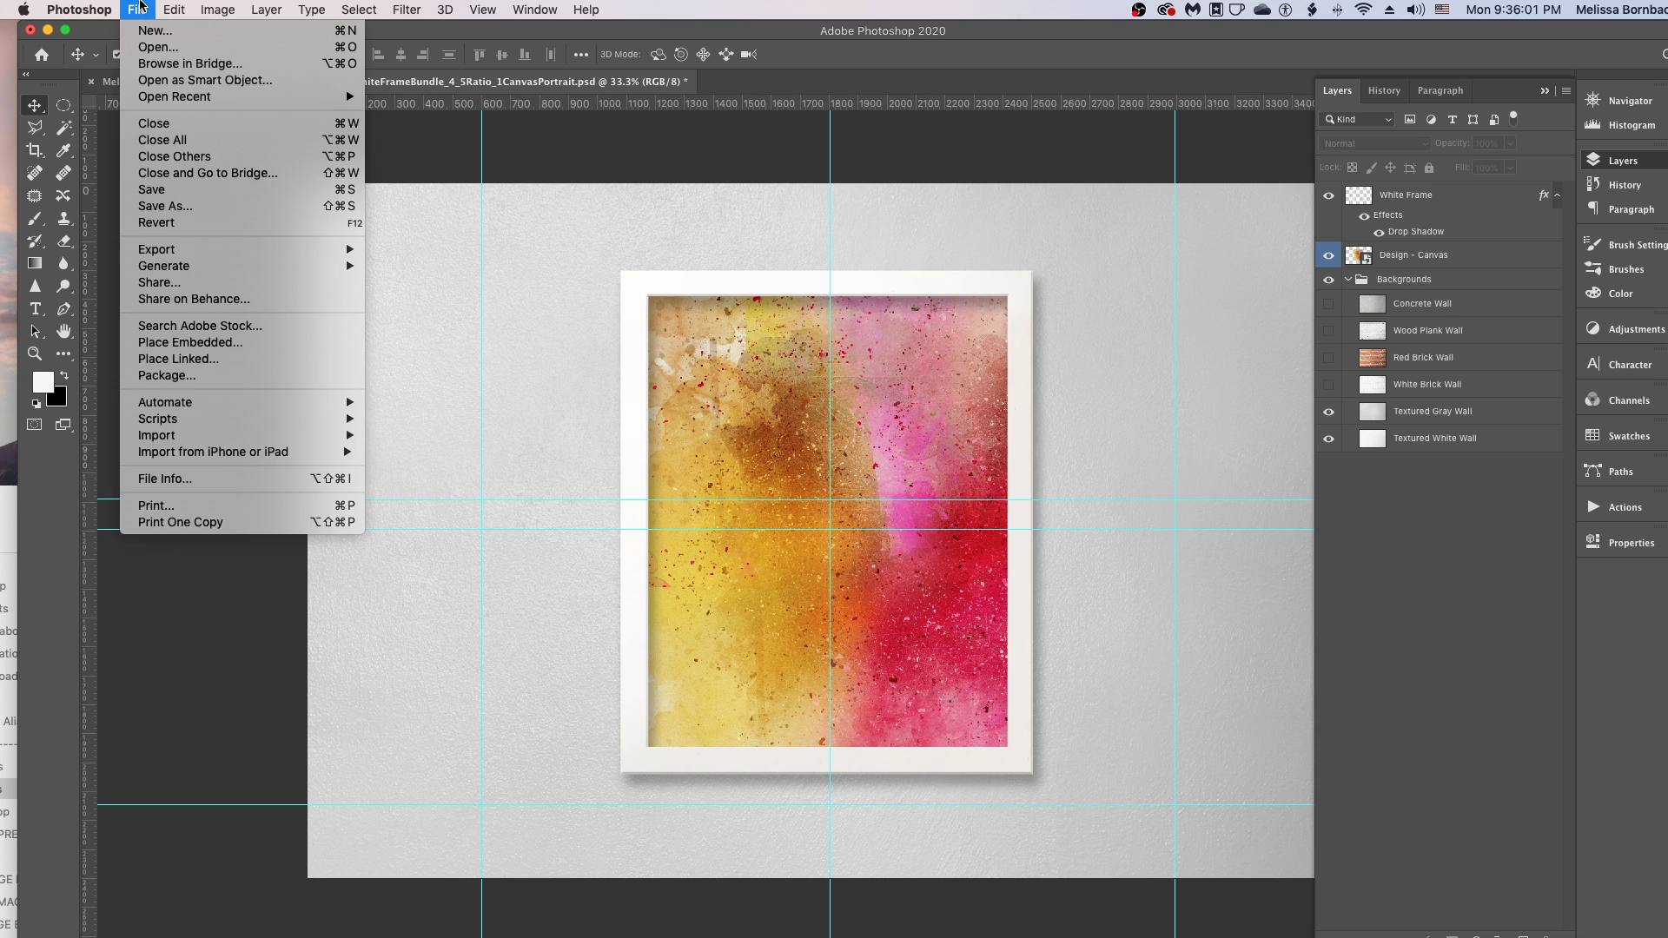
{"action": "left_click", "coordinate": [172, 205]}
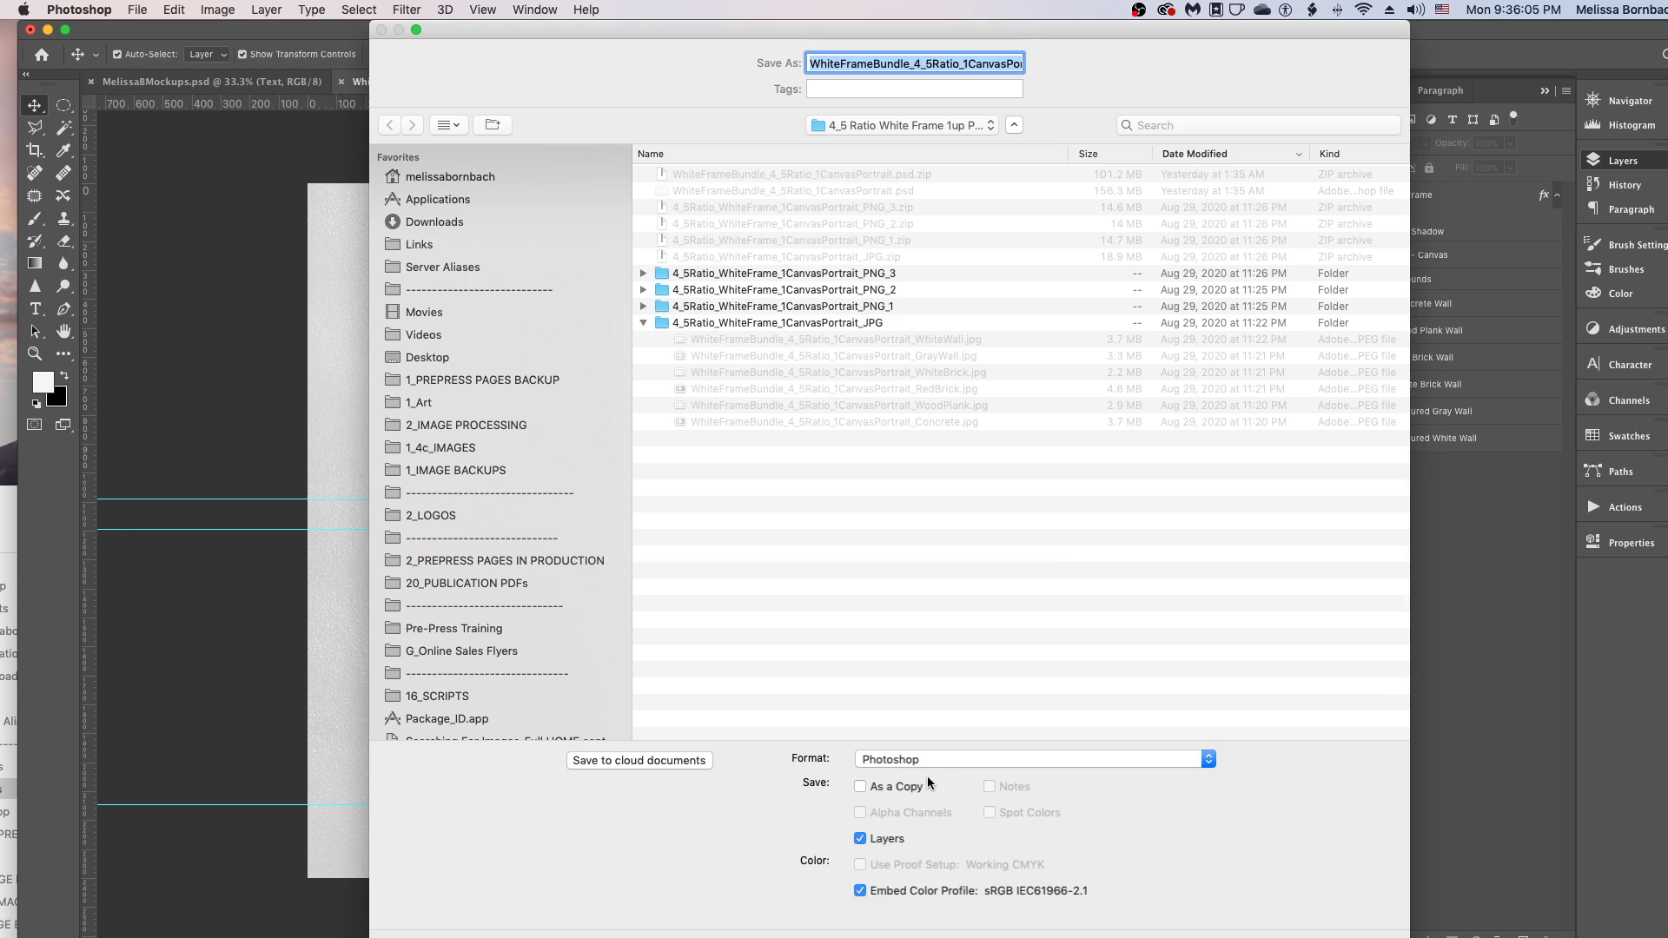
{"action": "left_click", "coordinate": [940, 760]}
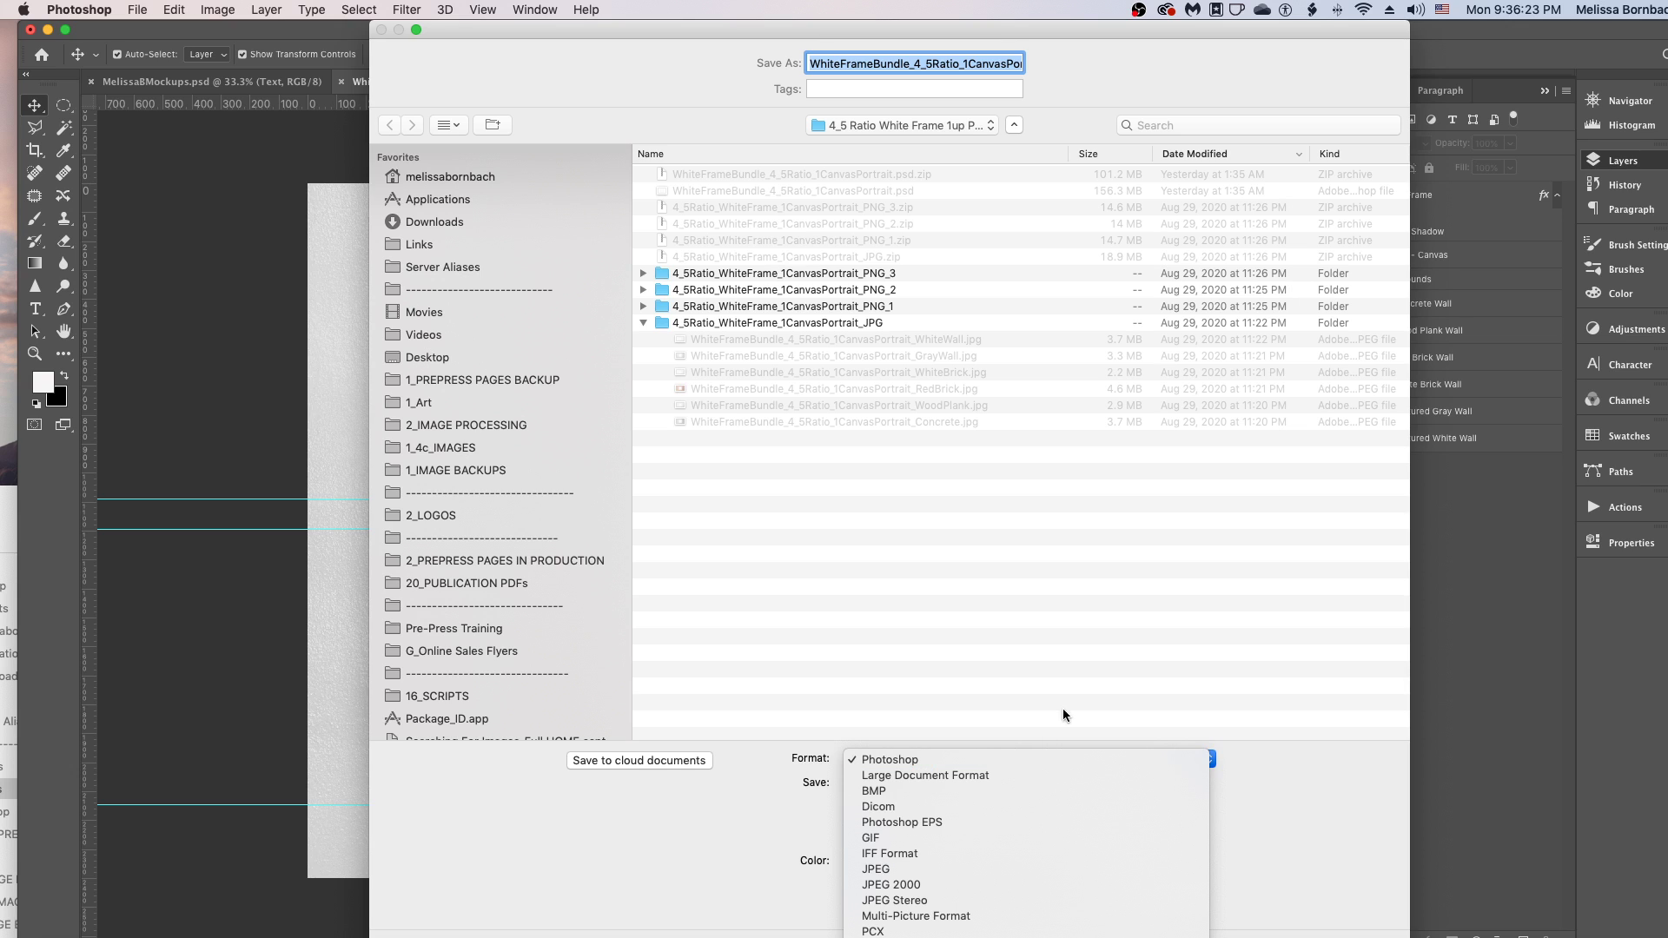
{"action": "left_click", "coordinate": [1086, 686]}
{"action": "key", "text": "Escape"}
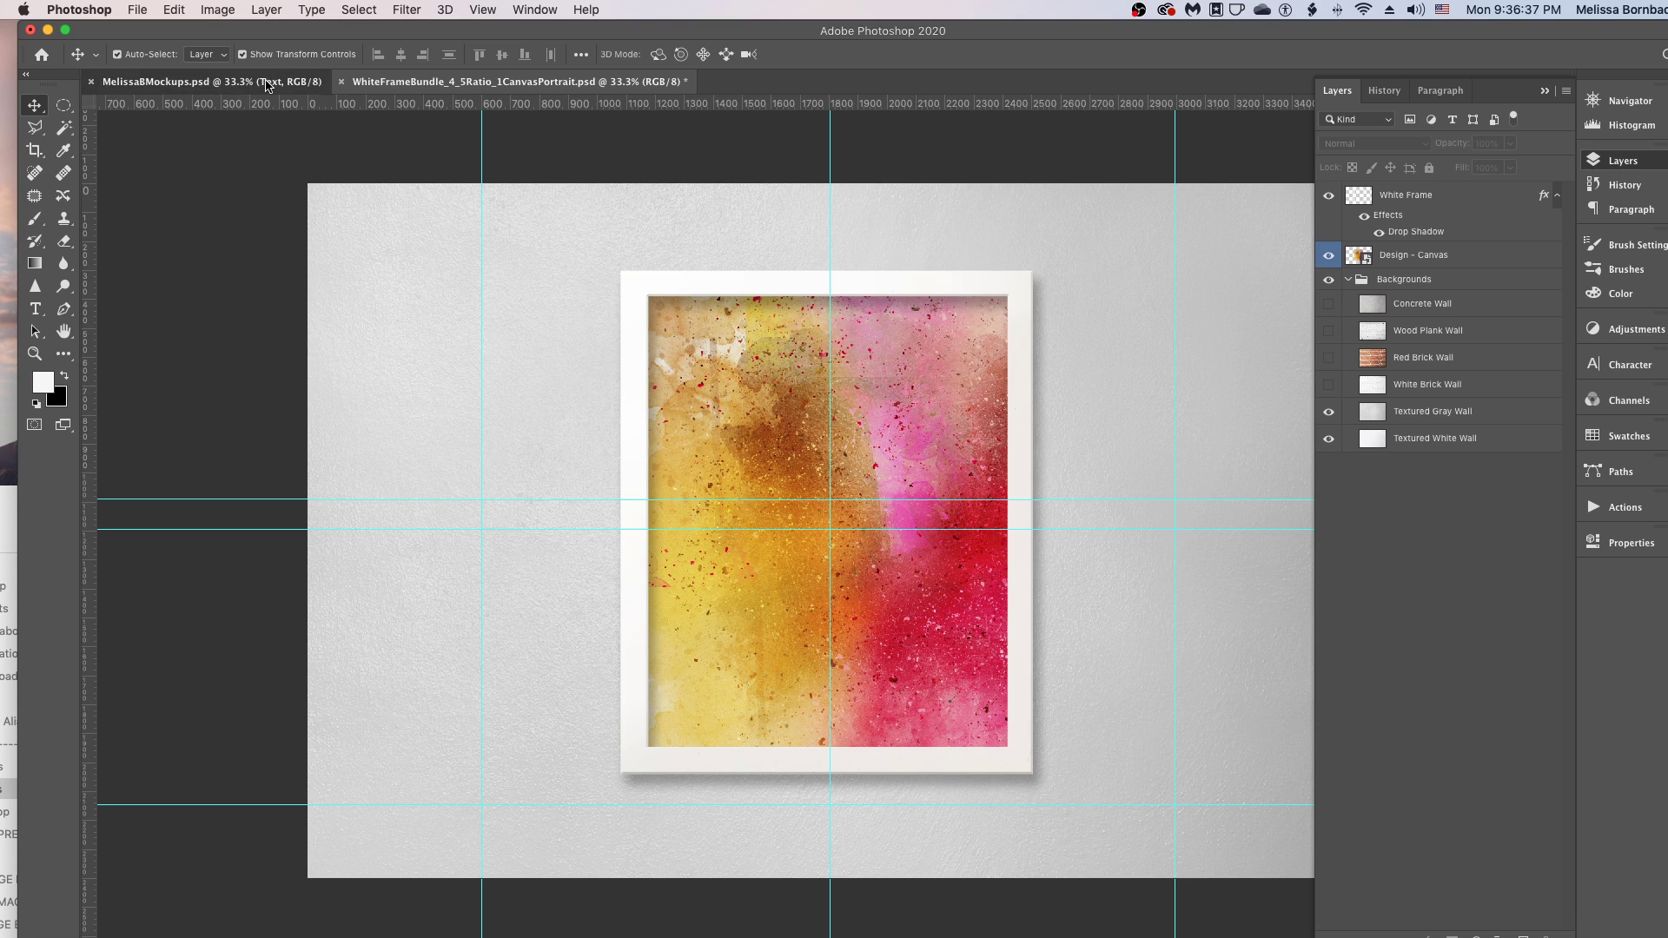
- Switch to the MelissaBMockups.psd logo promo card document
{"action": "left_click", "coordinate": [268, 85]}
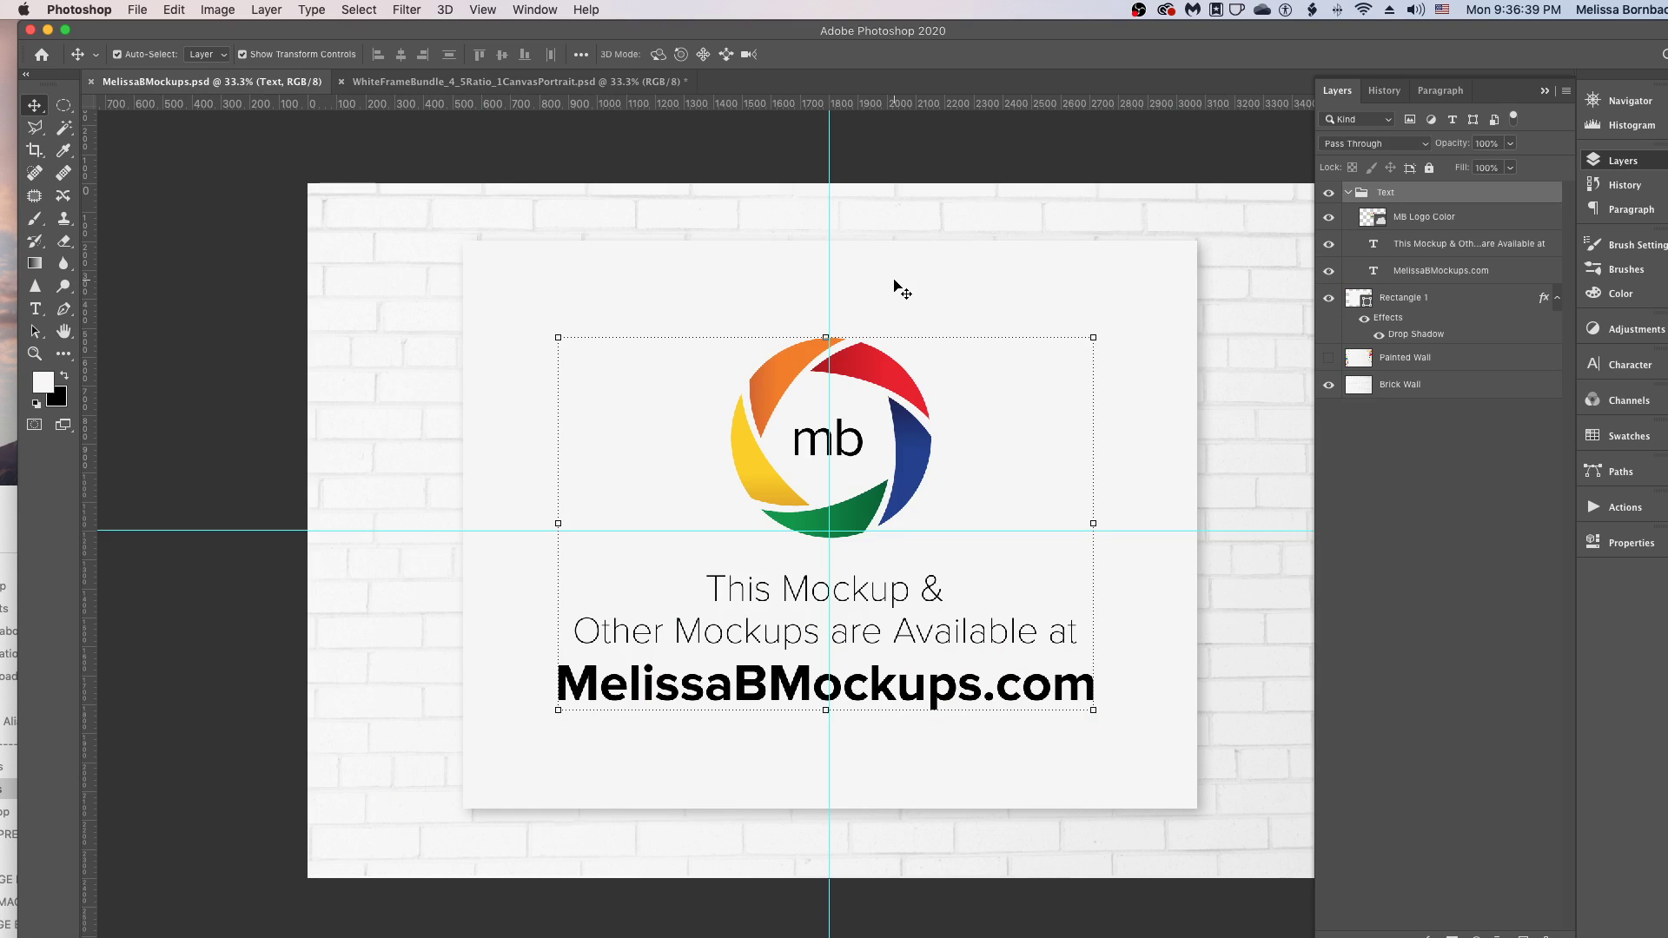